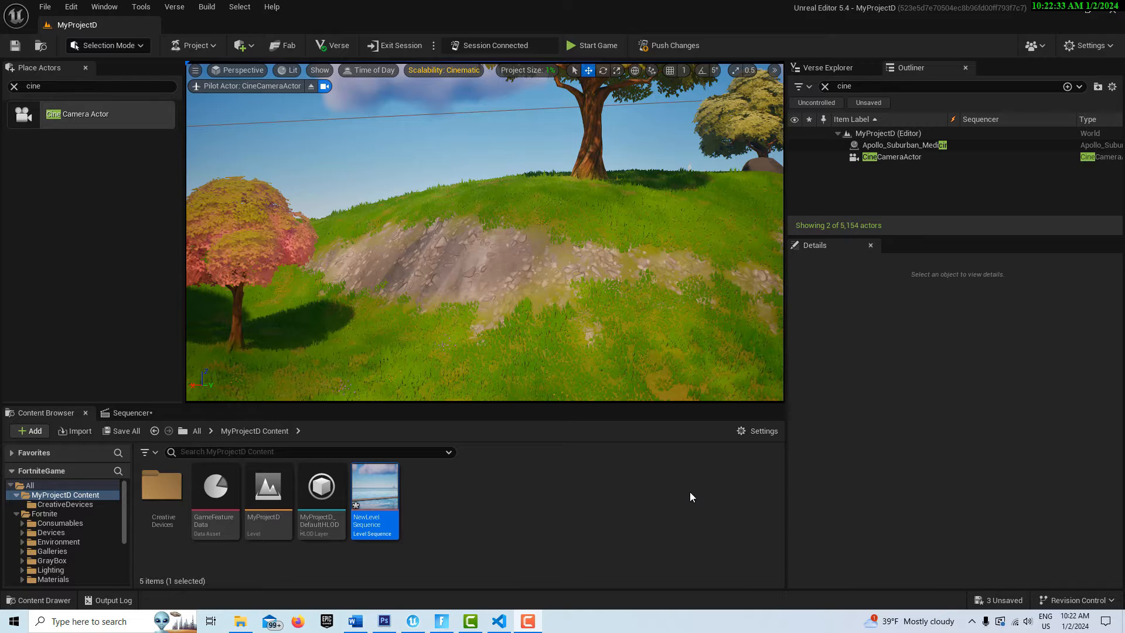
# - Clear the actor search, open the NewLevelSequence level sequence and add a Fade track to it
pyautogui.click(826, 87)
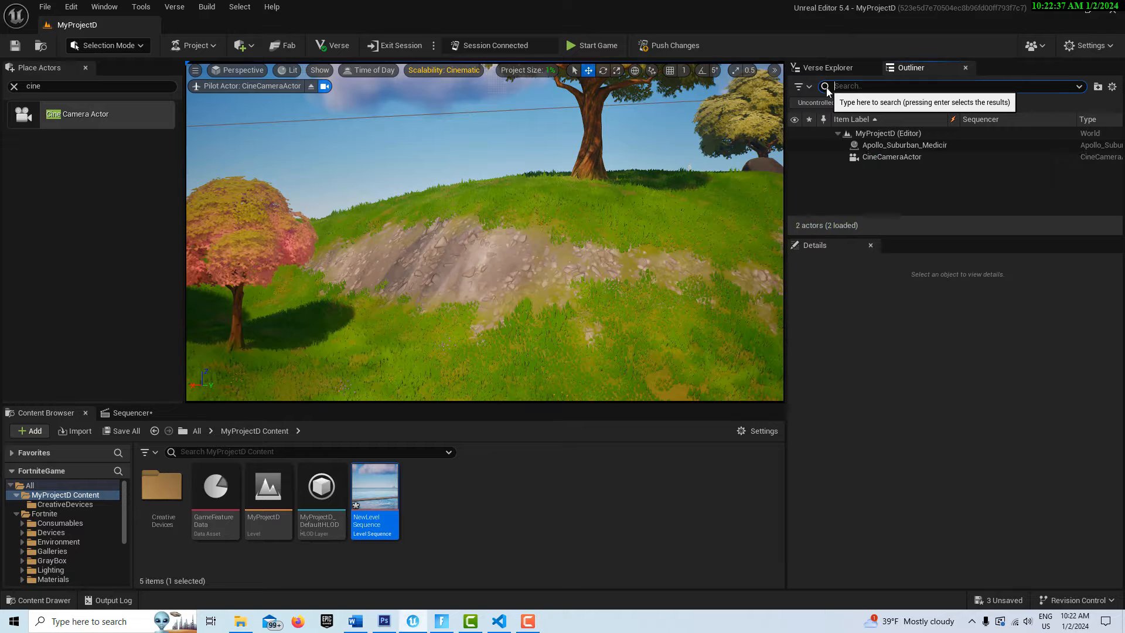
pyautogui.doubleClick(371, 511)
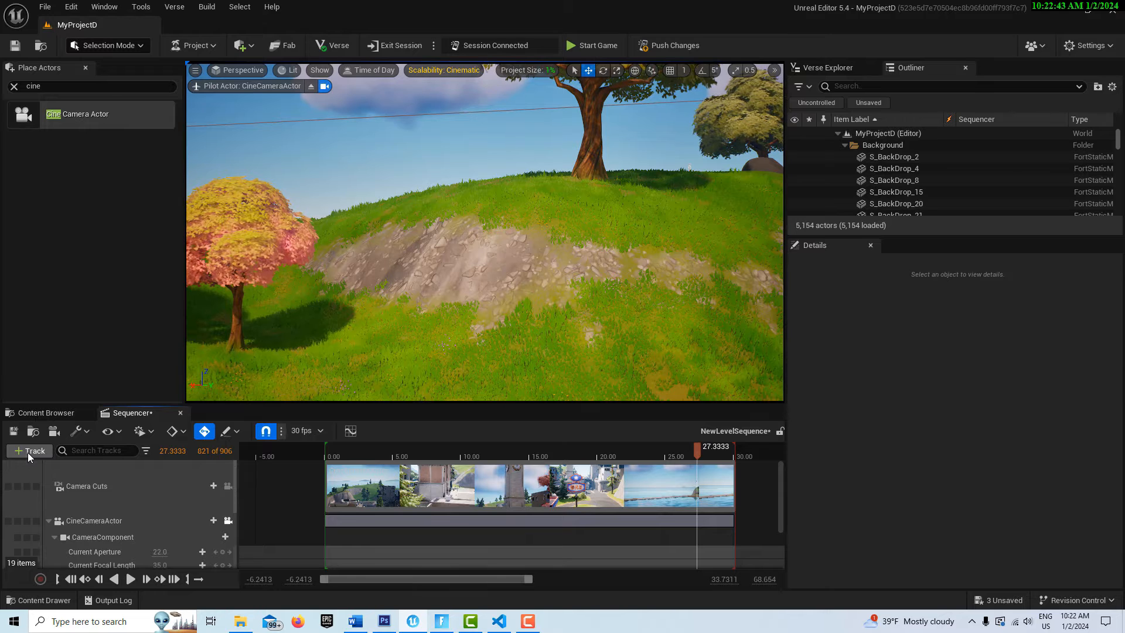
pyautogui.click(27, 453)
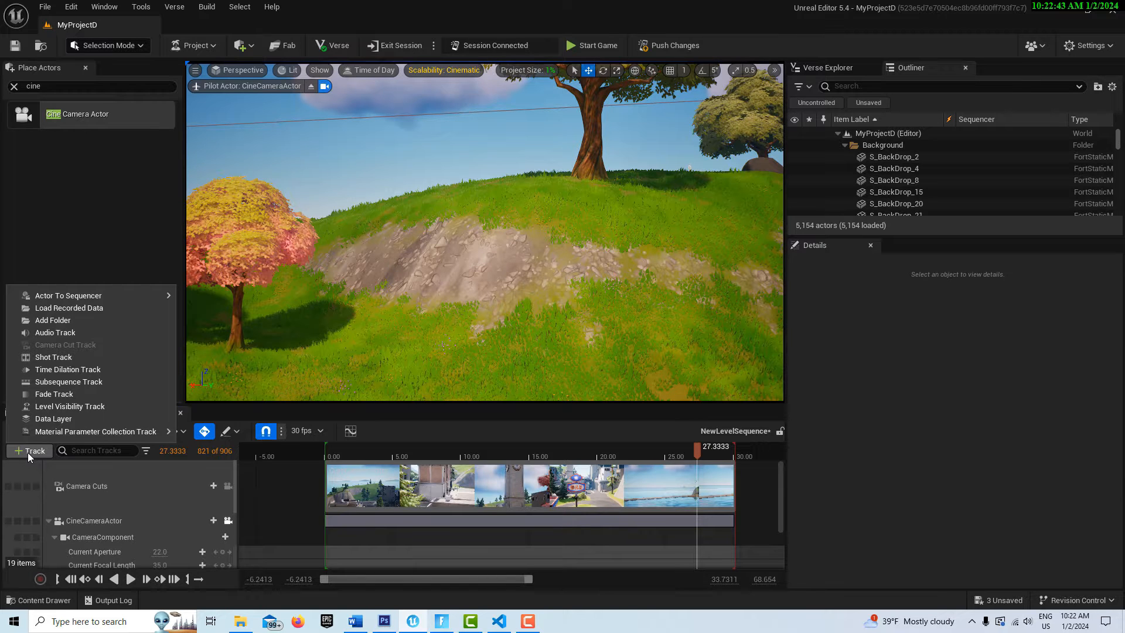
pyautogui.click(51, 397)
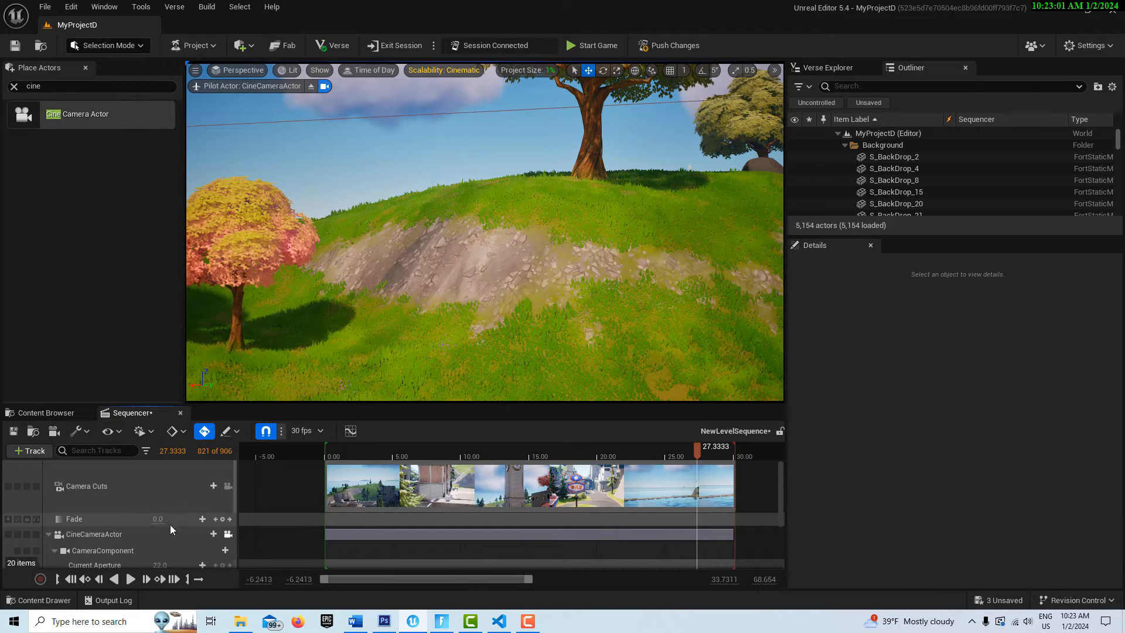
# - Add a Fade keyframe at the very start of the sequence and set its value to 1
pyautogui.click(74, 580)
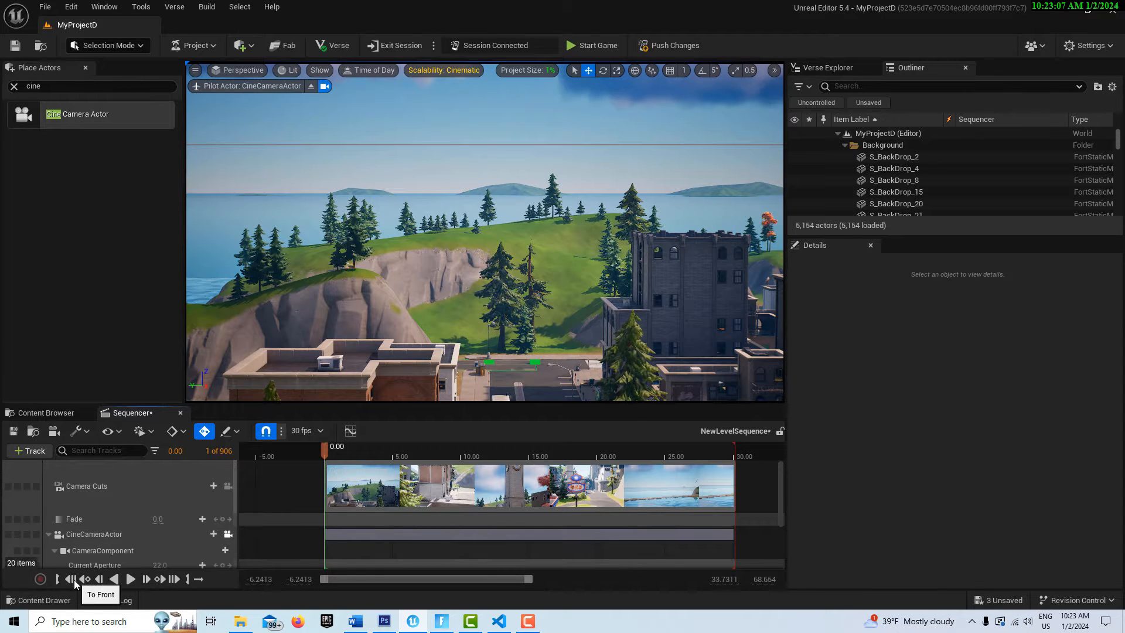
pyautogui.click(223, 519)
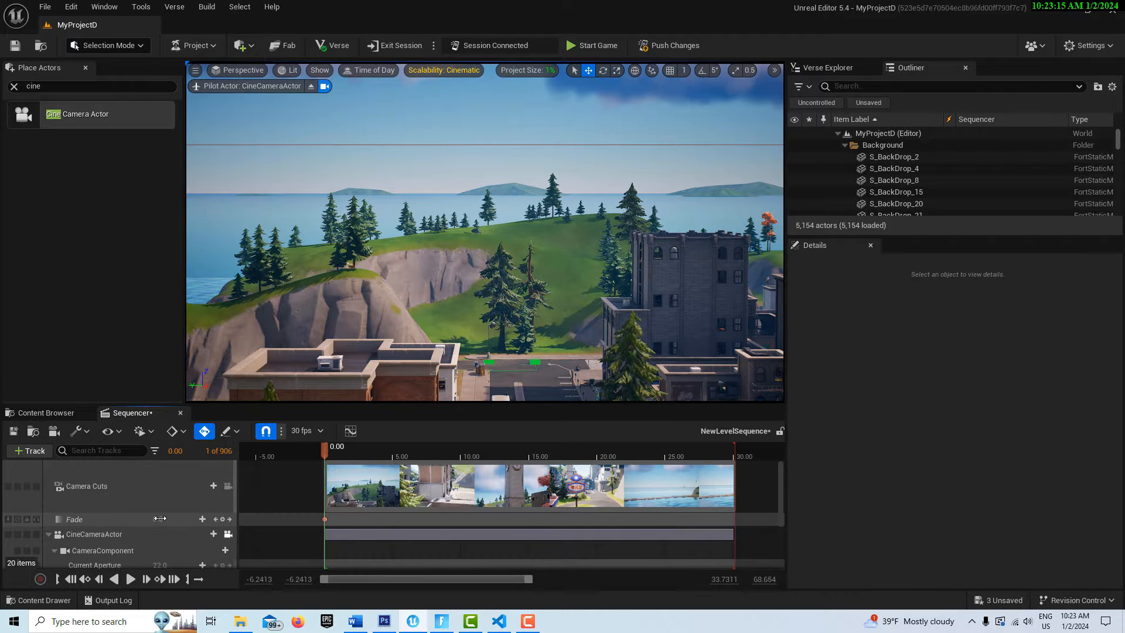
pyautogui.click(160, 518)
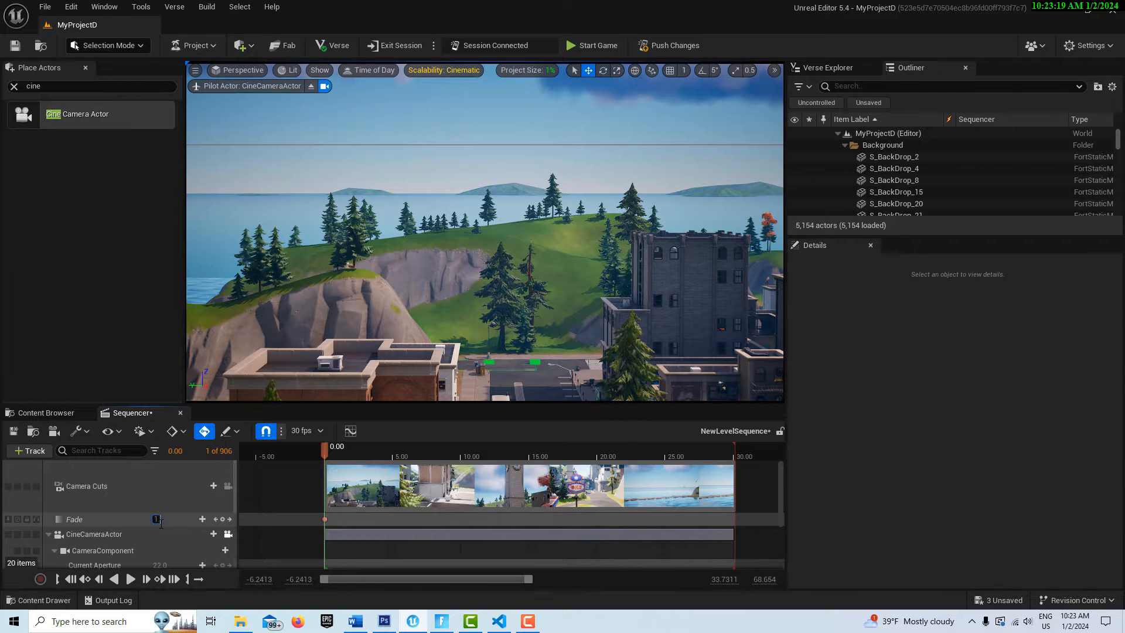
pyautogui.press('Return')
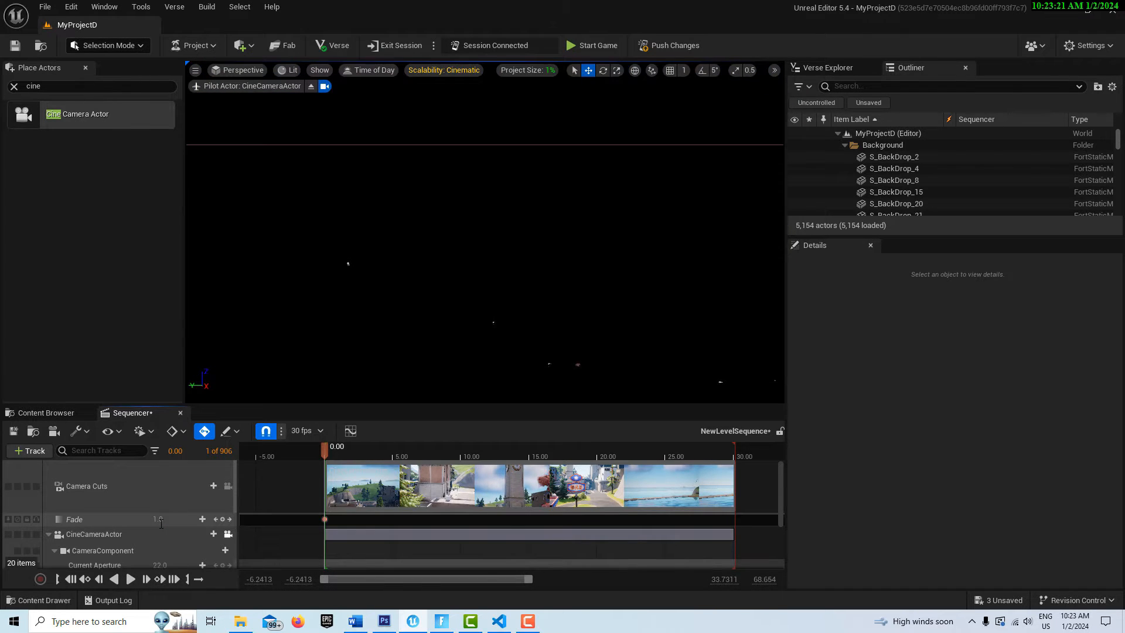
# - Add a second Fade keyframe at about 4.07 seconds and set its value to 0 for the fade-in
pyautogui.click(148, 579)
pyautogui.click(149, 579)
pyautogui.click(149, 579)
pyautogui.click(149, 579)
pyautogui.click(149, 579)
pyautogui.click(149, 579)
pyautogui.click(149, 579)
pyautogui.click(148, 579)
pyautogui.click(149, 579)
pyautogui.click(149, 579)
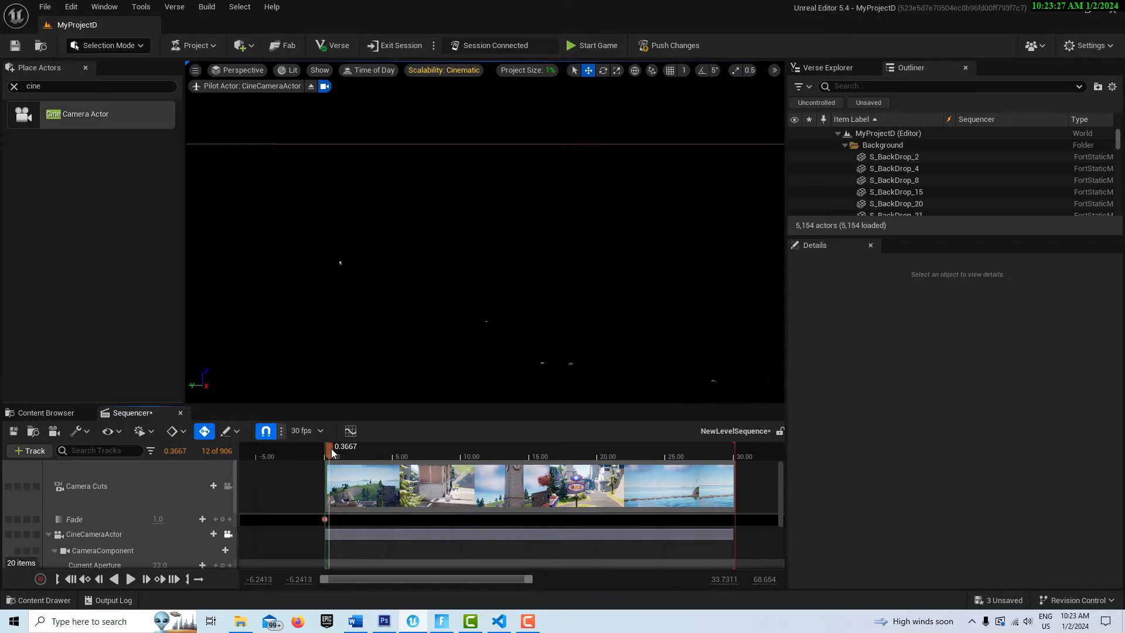
pyautogui.moveTo(336, 453); pyautogui.dragTo(394, 455)
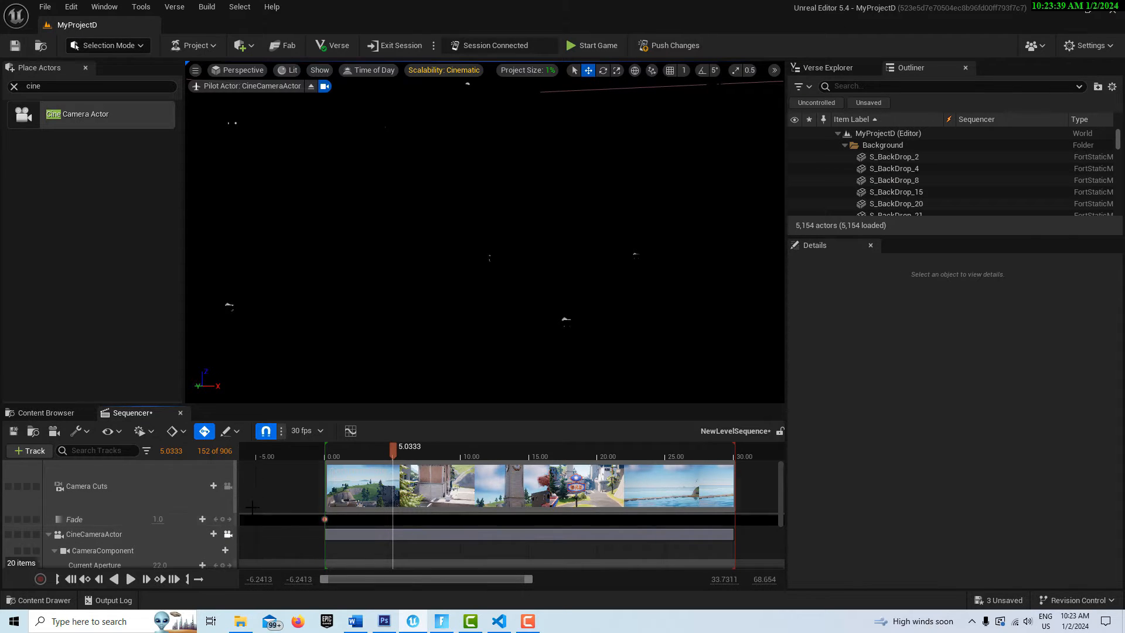
pyautogui.moveTo(393, 450); pyautogui.dragTo(380, 454)
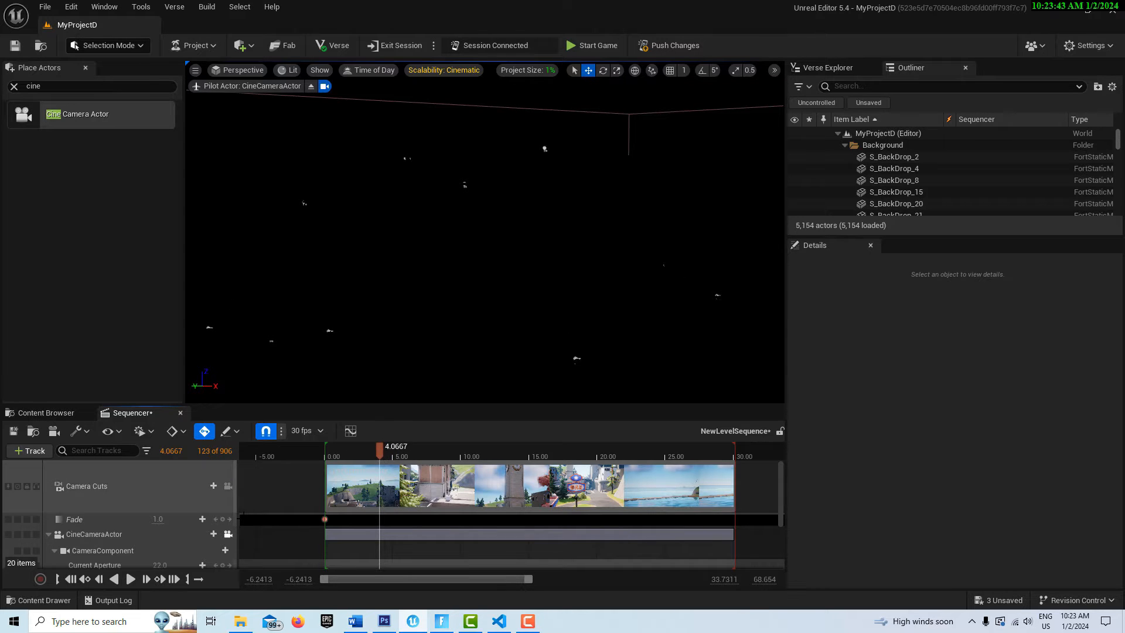
pyautogui.click(223, 520)
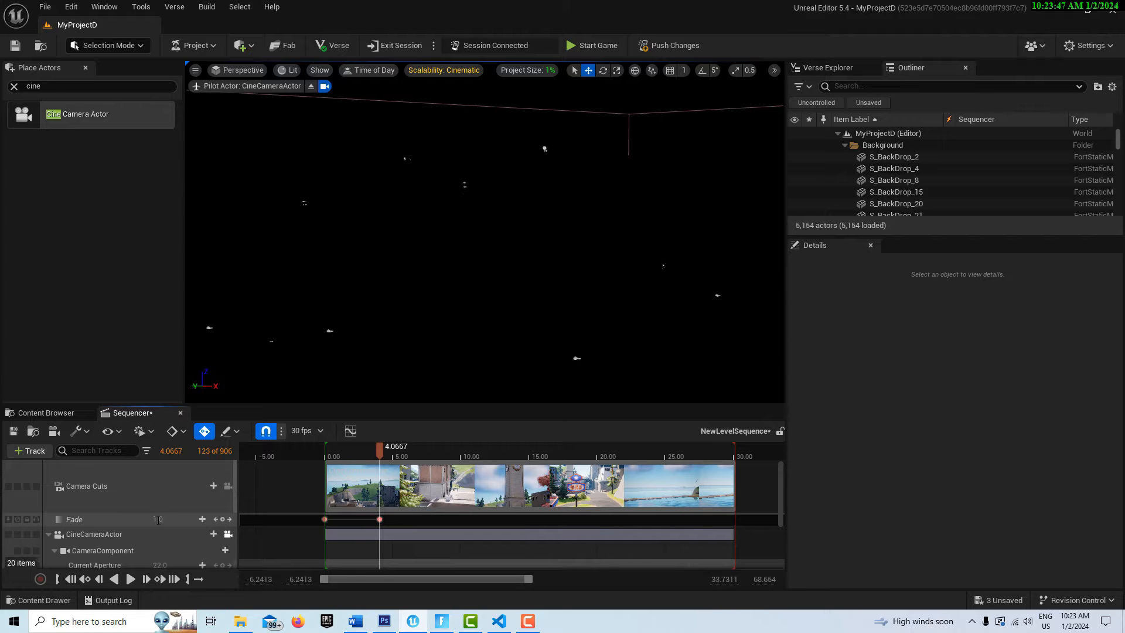
pyautogui.press('Return')
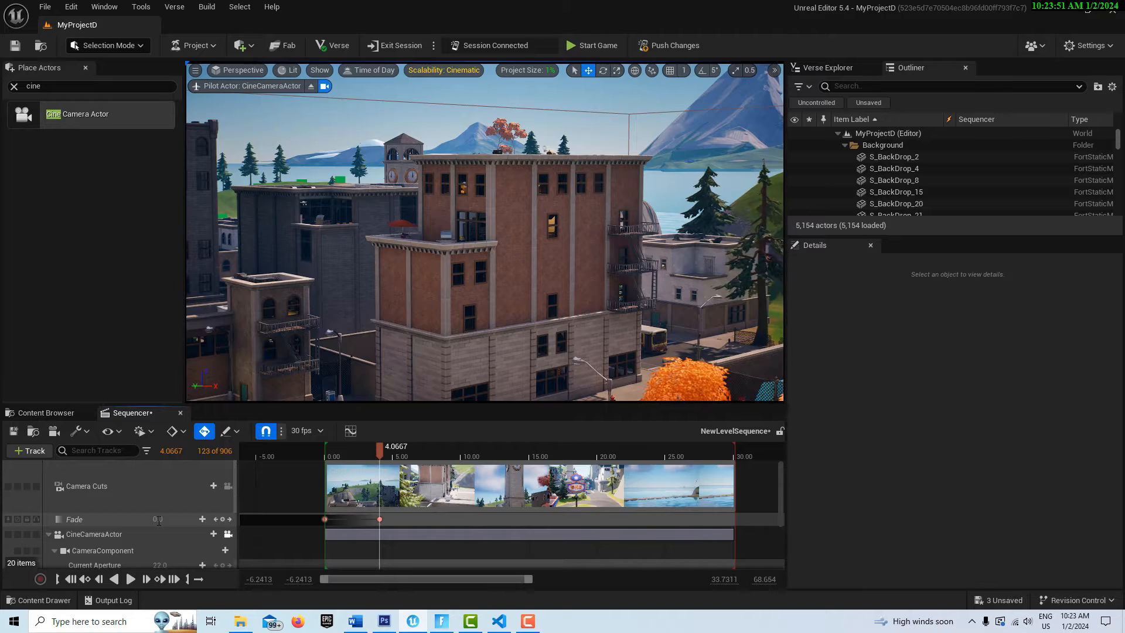
# - Create the fade-out by keying Fade at 0.0 at about 26.87 seconds and at 1 on the last frame
pyautogui.moveTo(378, 449); pyautogui.dragTo(695, 449)
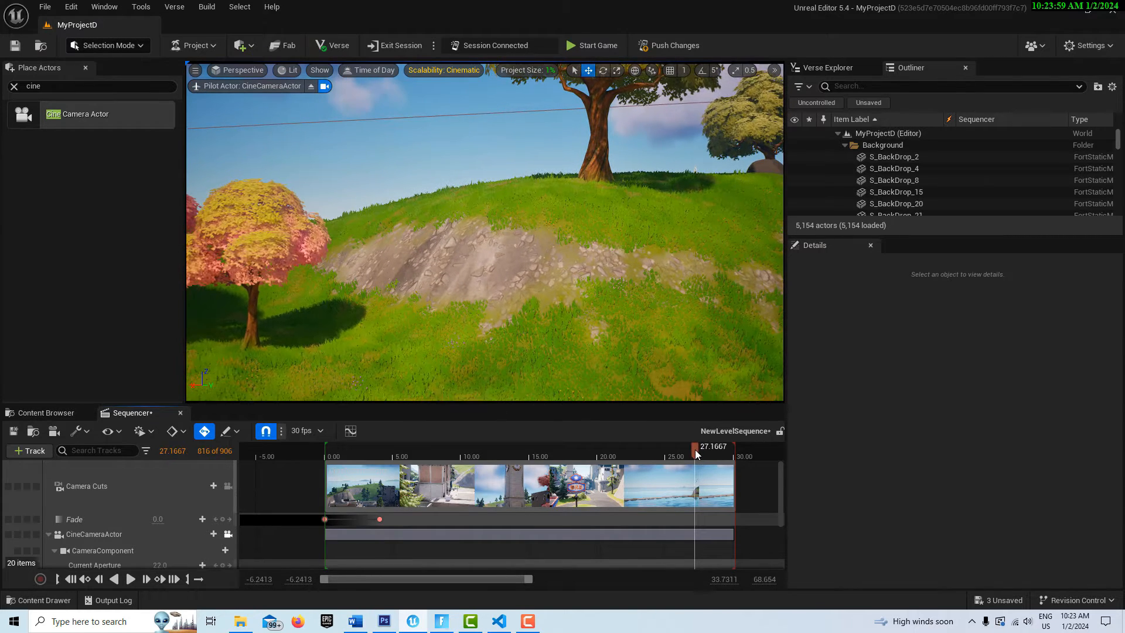
pyautogui.moveTo(695, 449); pyautogui.dragTo(691, 450)
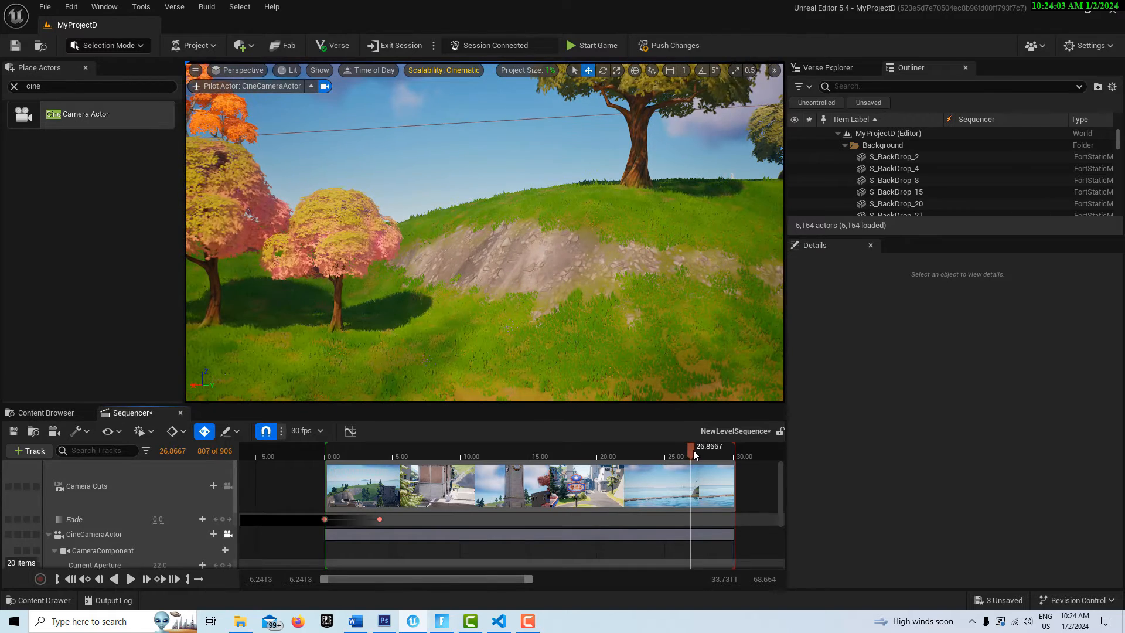
pyautogui.click(222, 519)
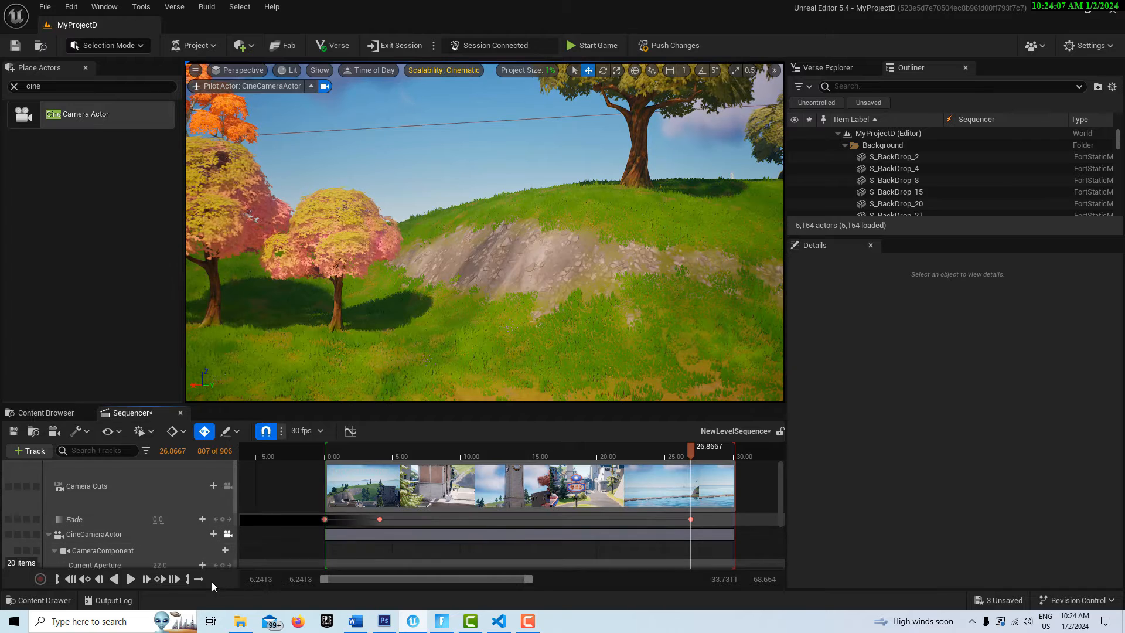
pyautogui.click(175, 578)
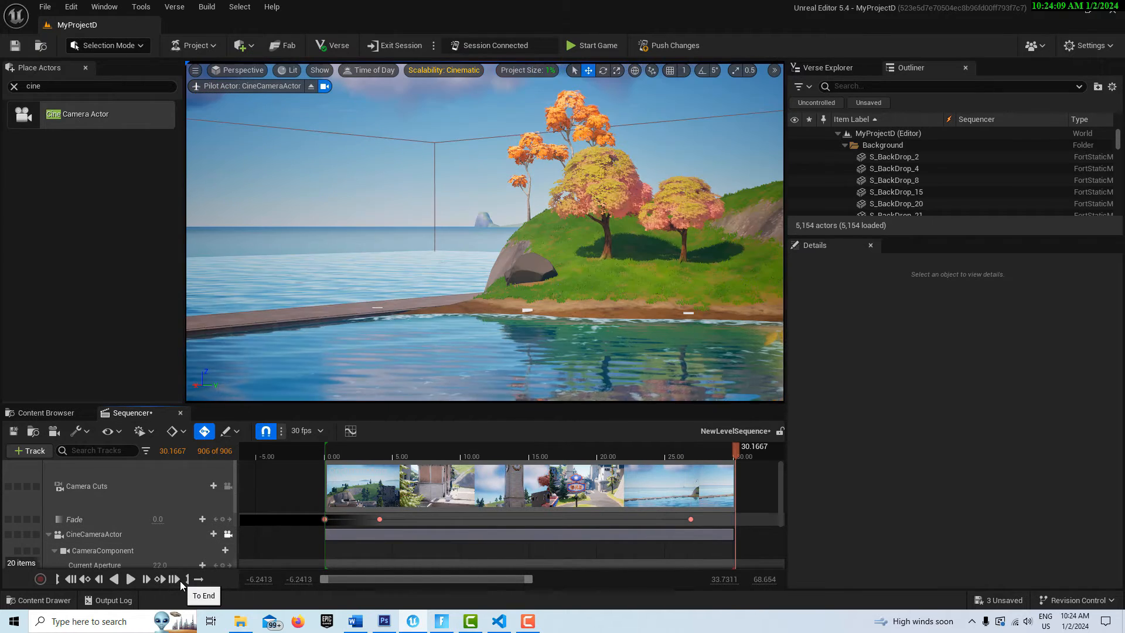
pyautogui.click(159, 519)
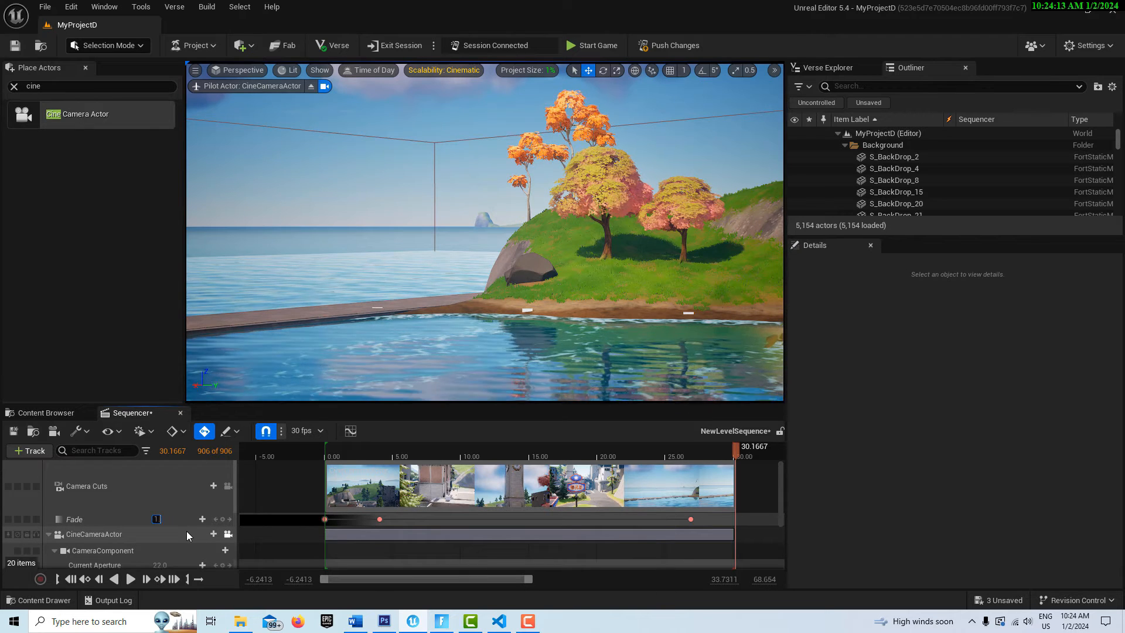
pyautogui.press('Return')
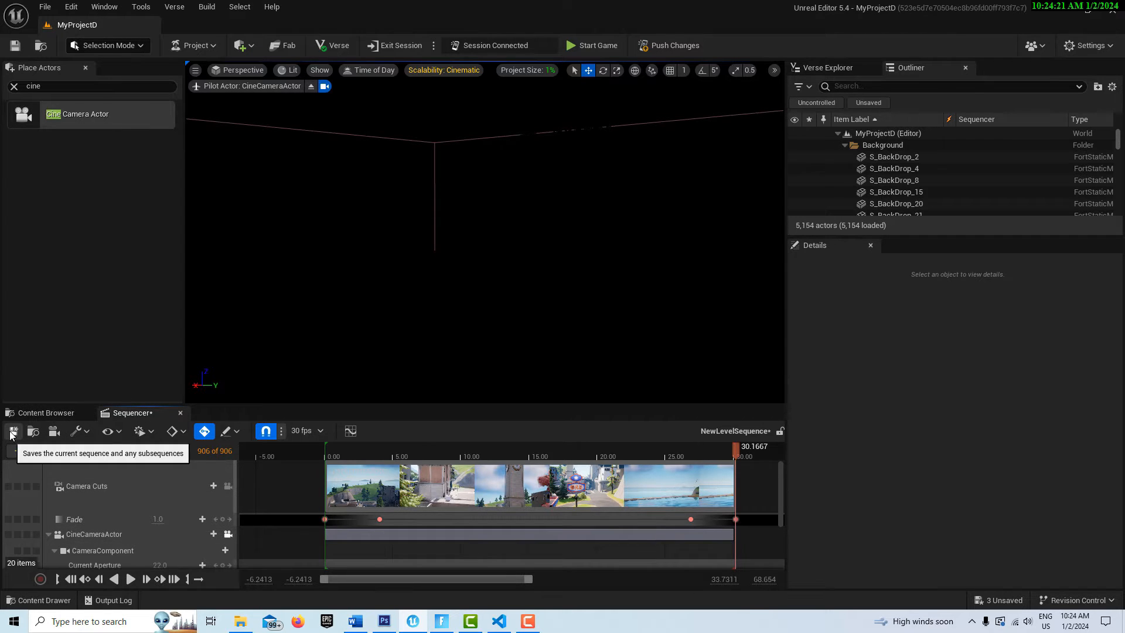
# - Save the level sequence and close the Sequencer
pyautogui.click(37, 412)
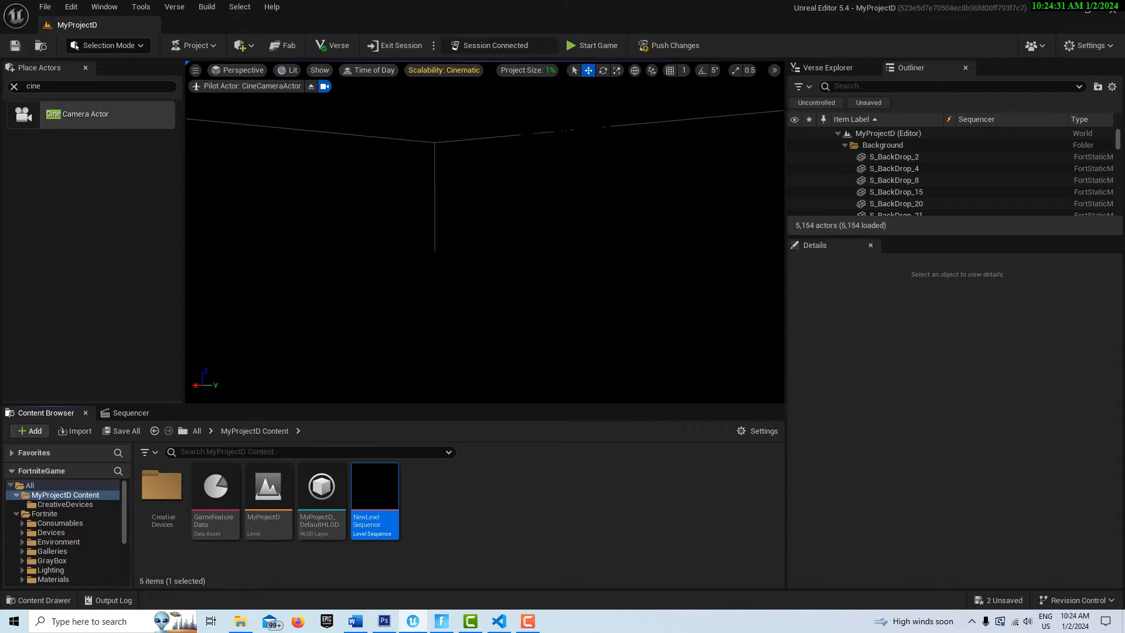
pyautogui.click(179, 413)
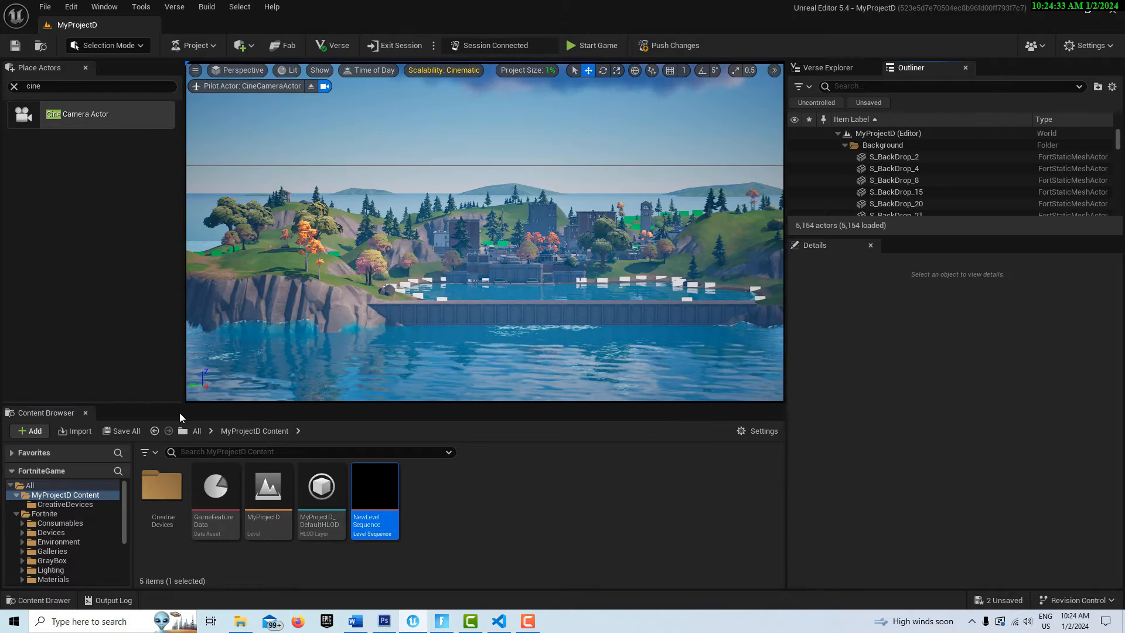
# - Find the Cinematic Sequence device, place it on the ground beside the dirt path and assign NewLevelSequence as its sequence
pyautogui.moveTo(456, 353); pyautogui.dragTo(427, 356, button='right')
pyautogui.press('w')
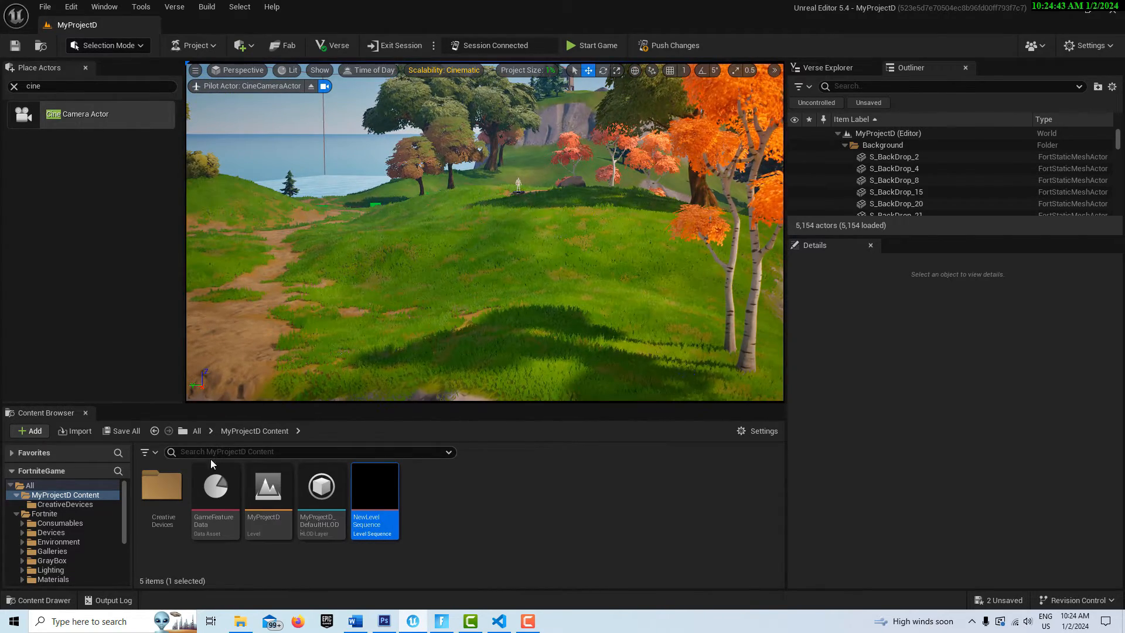
pyautogui.click(57, 533)
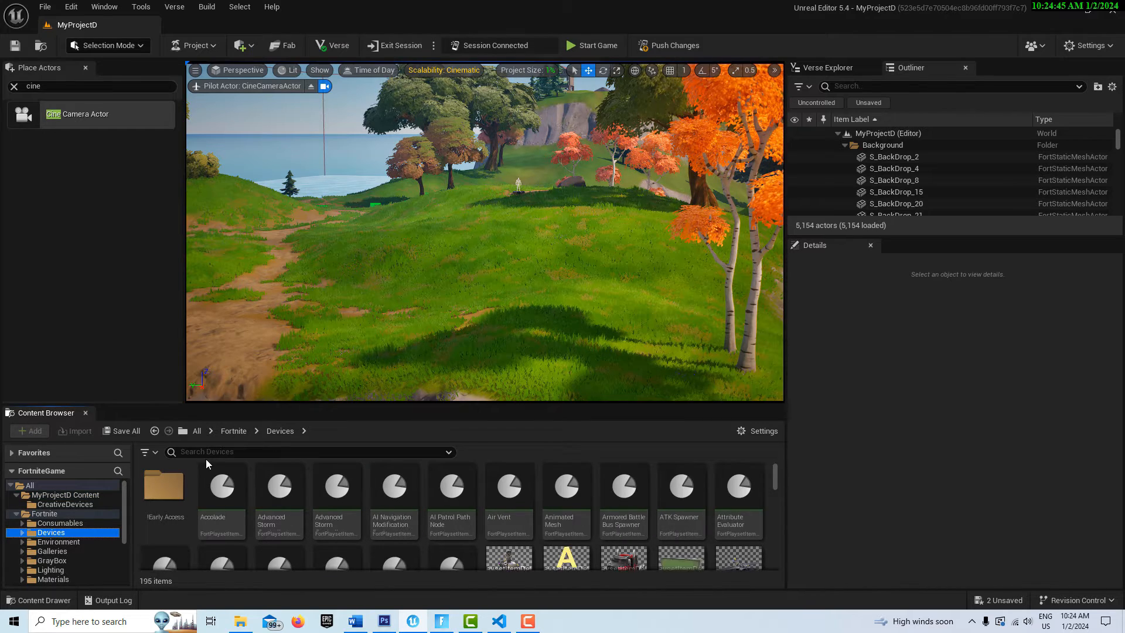
pyautogui.click(186, 453)
pyautogui.write('cine')
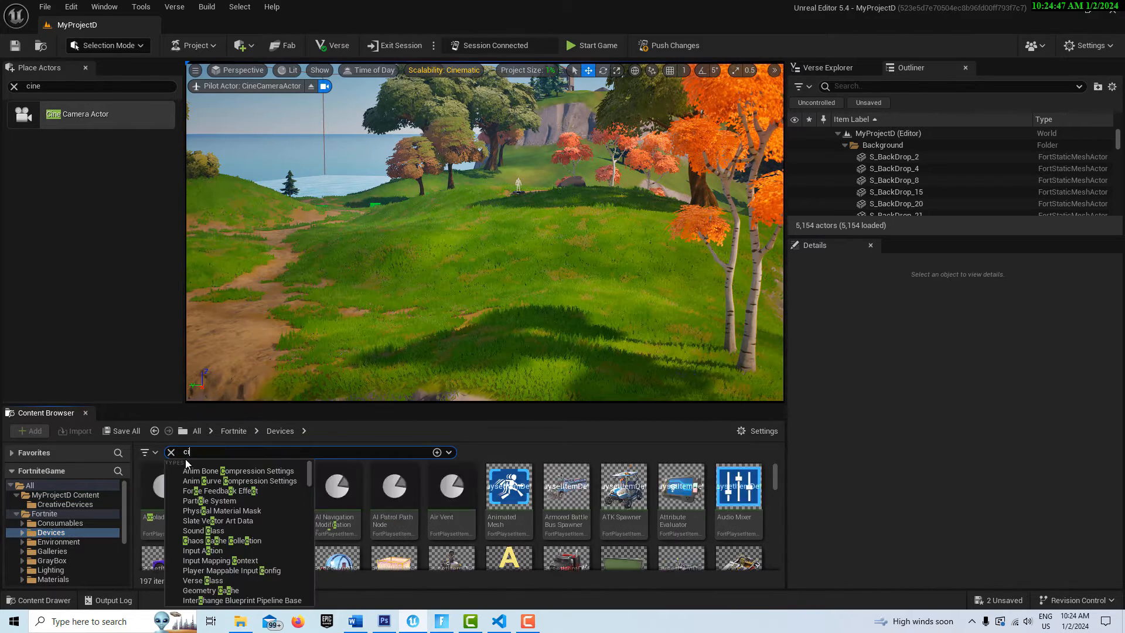
pyautogui.moveTo(155, 508); pyautogui.dragTo(306, 321)
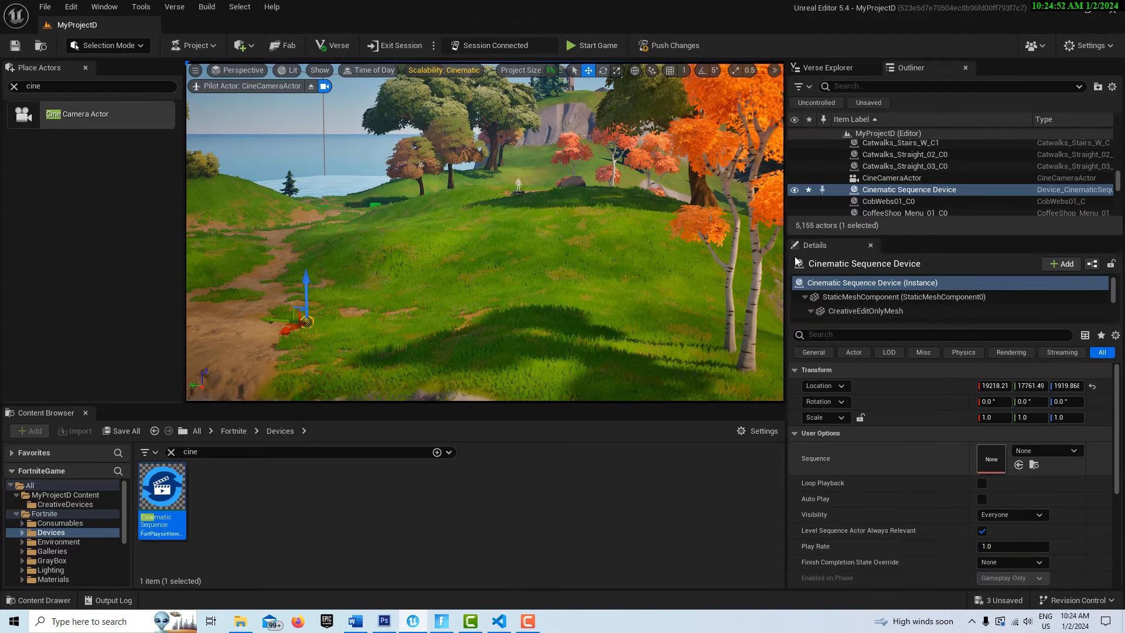
pyautogui.click(1075, 450)
pyautogui.click(1017, 314)
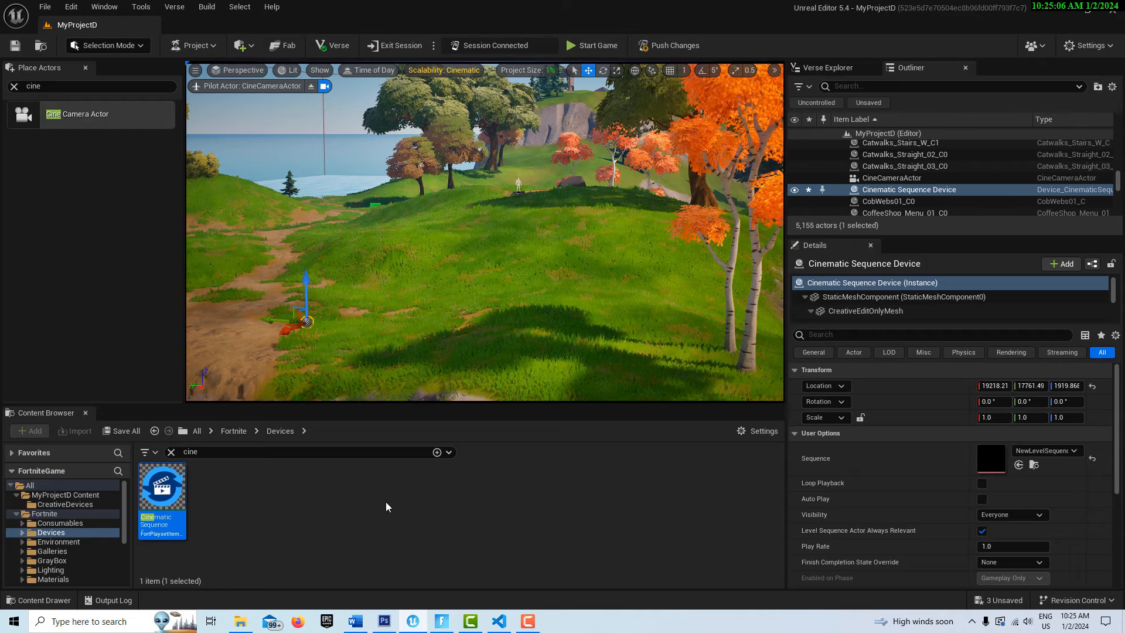
# - Create a new Verse device script named my_intro in MyProjectD from the Verse Device template
pyautogui.click(844, 68)
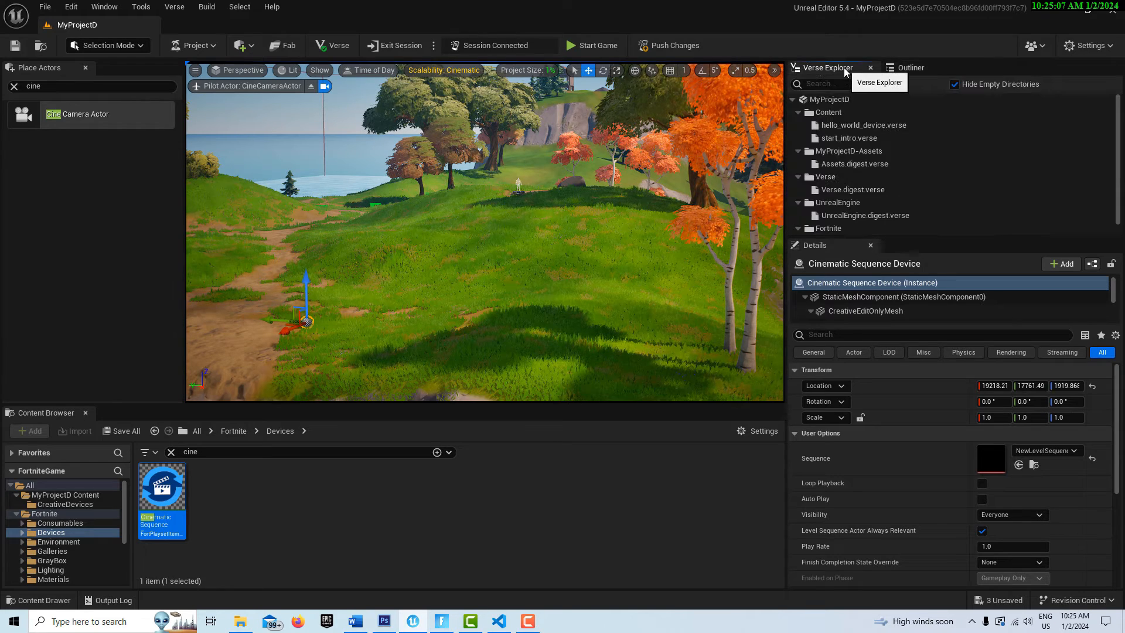
pyautogui.click(833, 100)
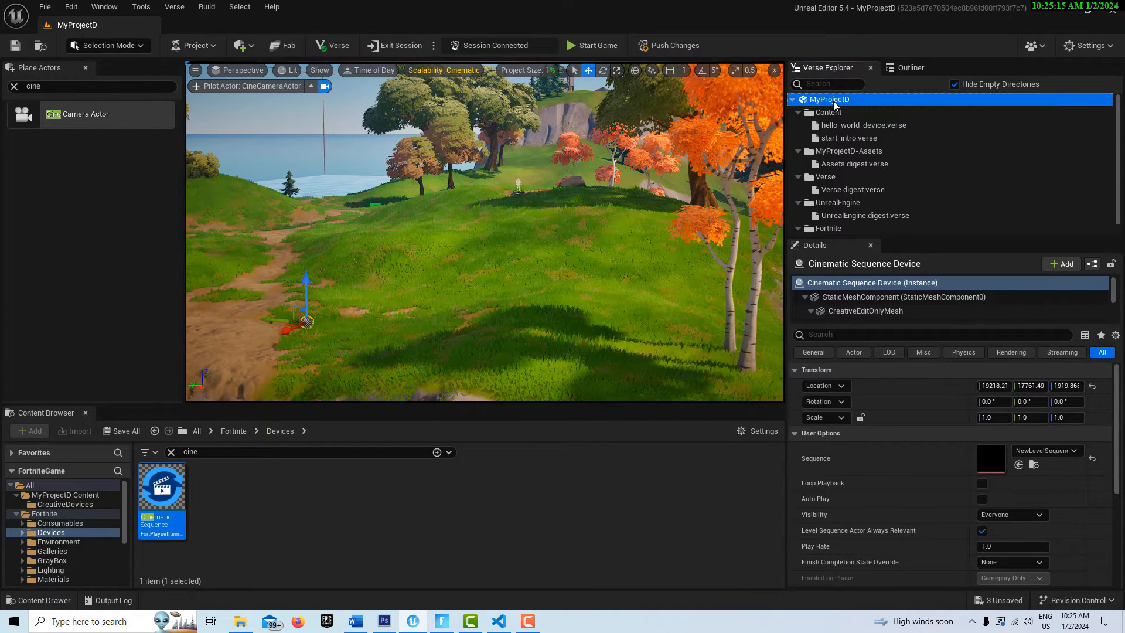
pyautogui.rightClick(833, 100)
pyautogui.click(865, 126)
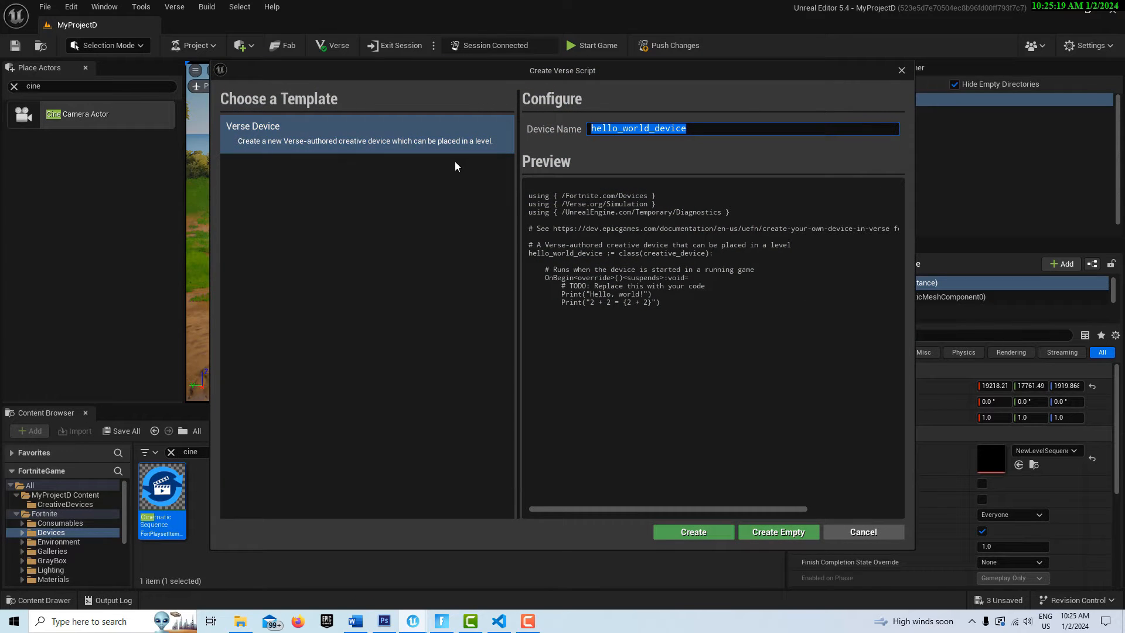
pyautogui.write('my_Int')
pyautogui.press('BackSpace')
pyautogui.press('BackSpace')
pyautogui.press('BackSpace')
pyautogui.write('intro')
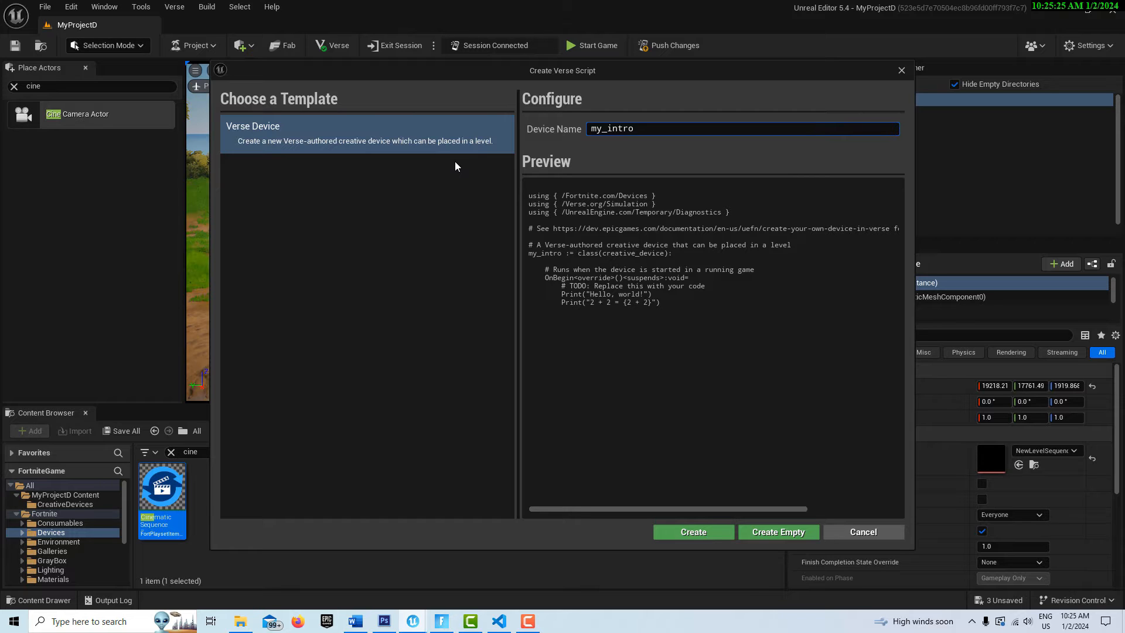
pyautogui.click(719, 533)
pyautogui.click(655, 443)
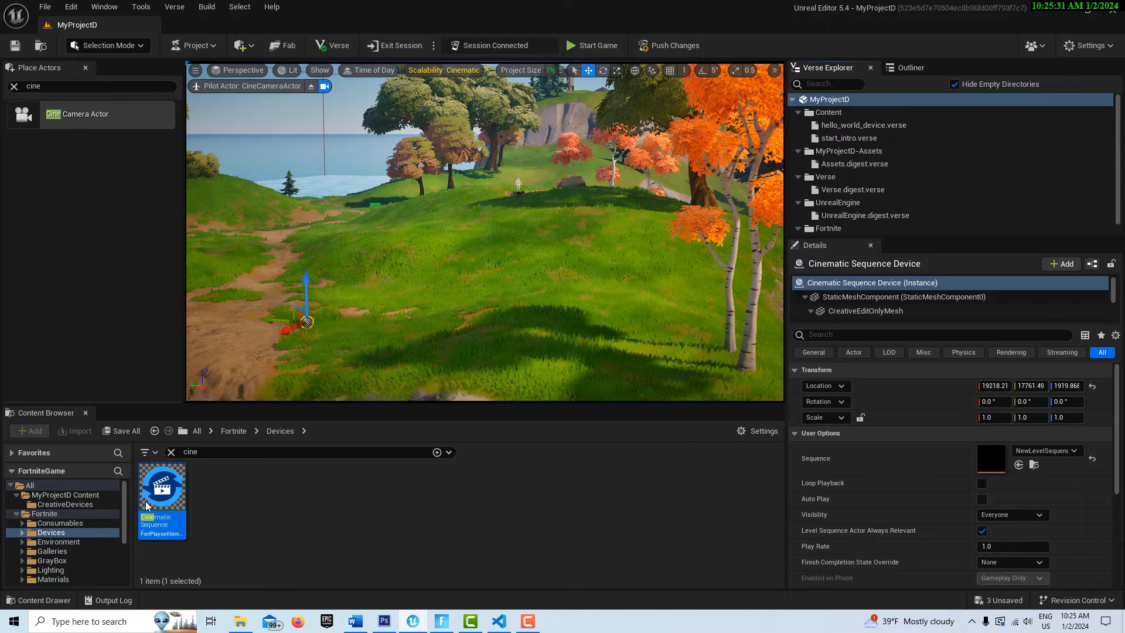
# - Locate the my_intro Verse class in the project's CreativeDevices folder and open its script in Visual Studio Code
pyautogui.click(171, 452)
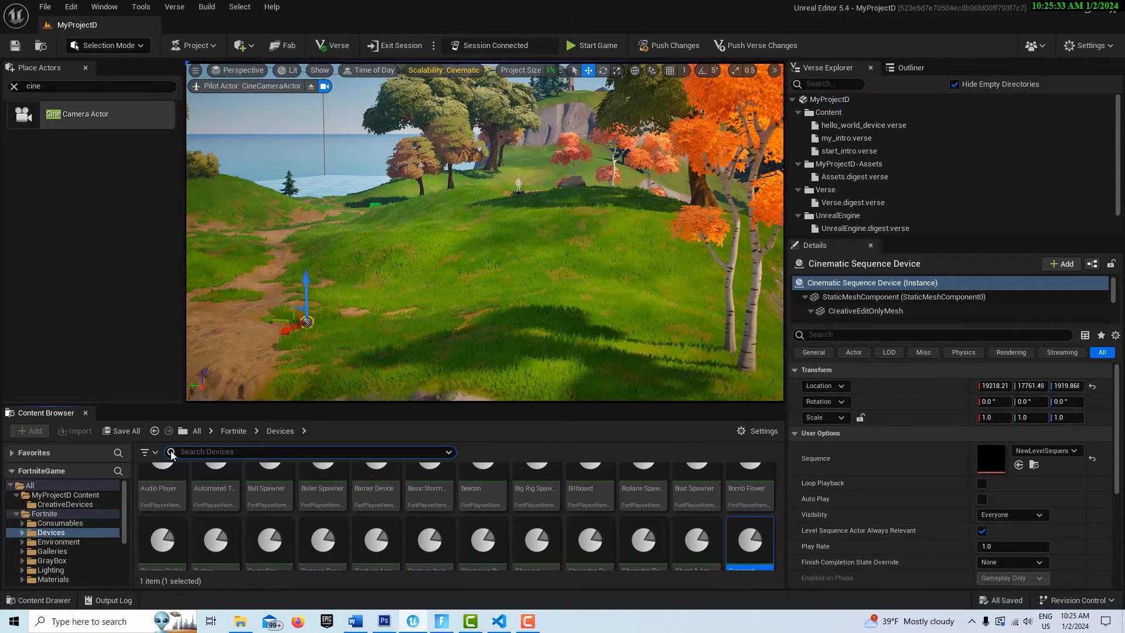
pyautogui.click(80, 497)
pyautogui.doubleClick(163, 486)
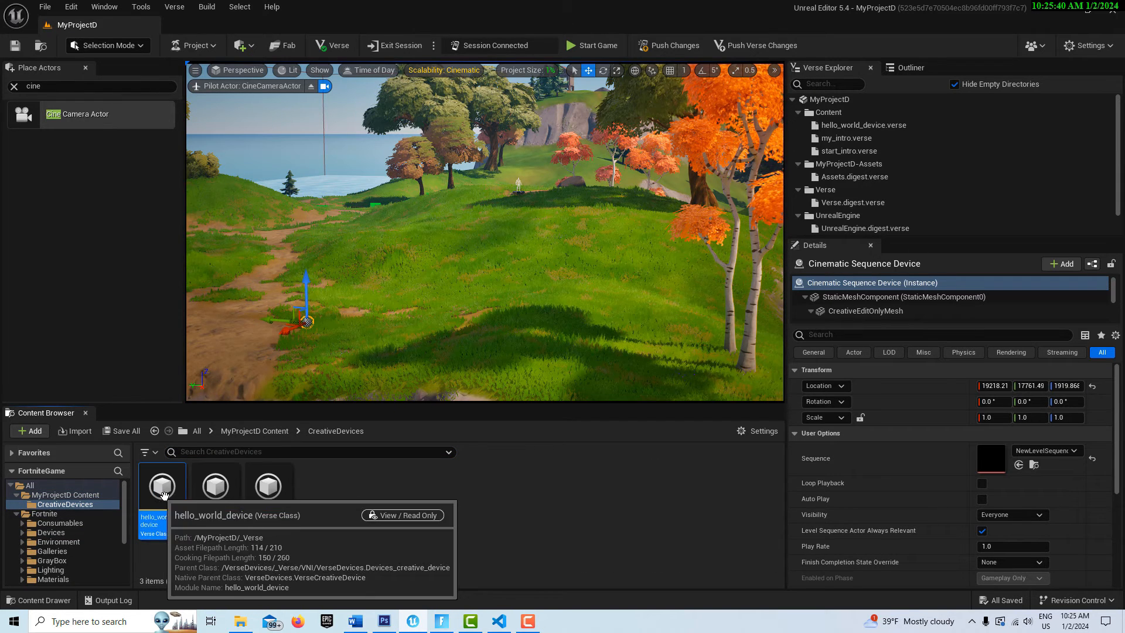
pyautogui.click(217, 505)
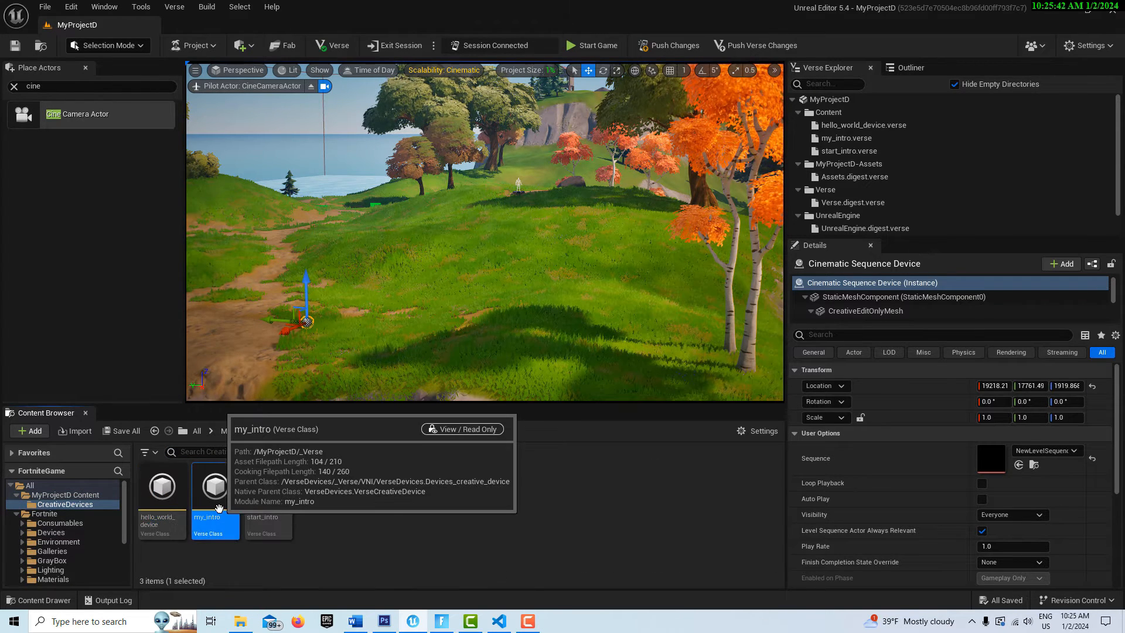
pyautogui.doubleClick(217, 505)
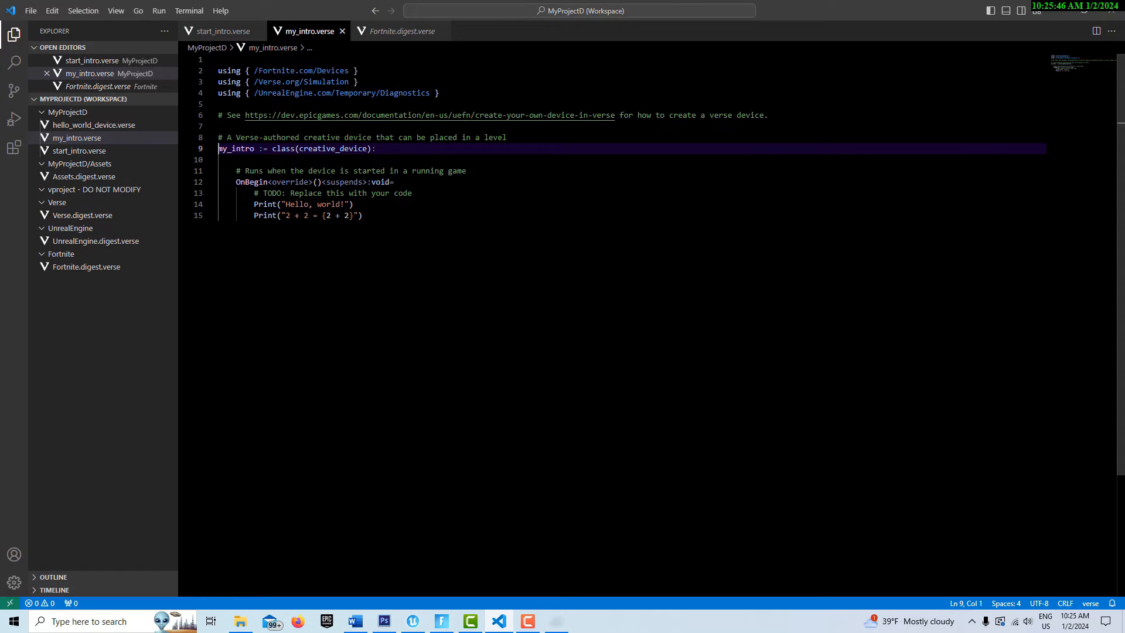
# - Delete the placeholder comment and both Print lines from OnBegin and add an indented blank line above the OnBegin comment for a new field
pyautogui.moveTo(251, 193); pyautogui.dragTo(363, 217)
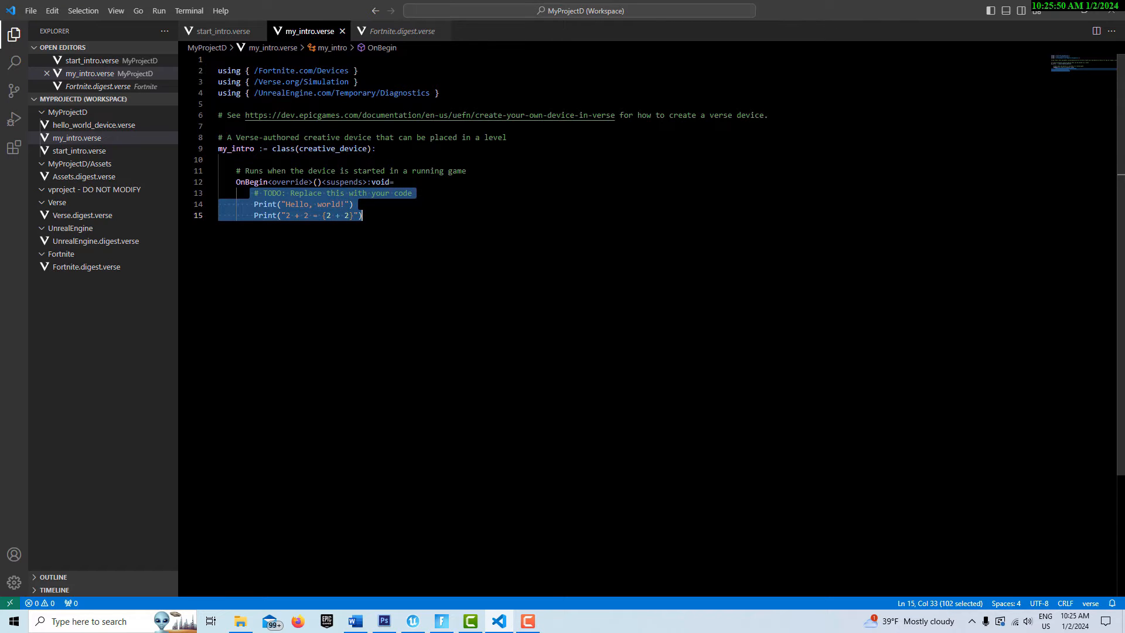
pyautogui.press('BackSpace')
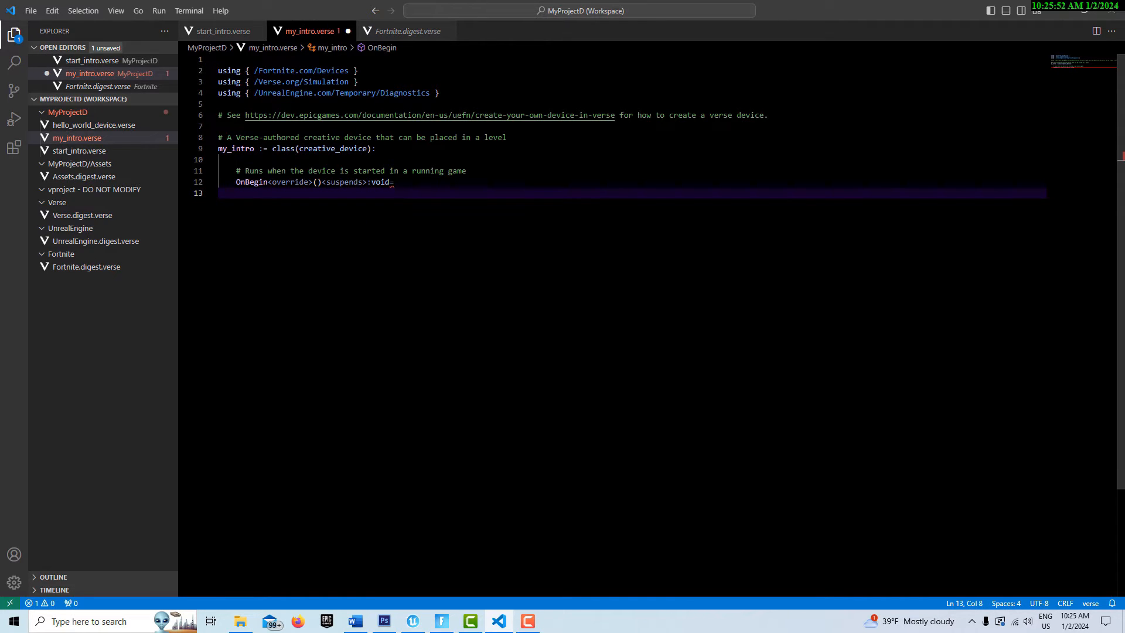
pyautogui.click(219, 160)
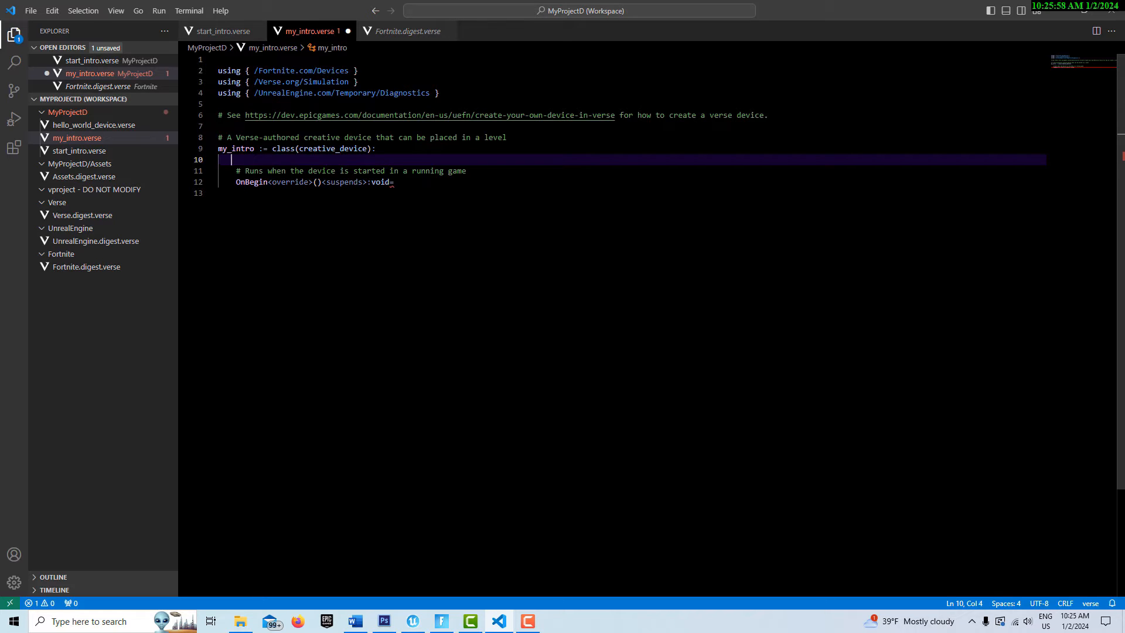
pyautogui.press('Return')
pyautogui.press('Return')
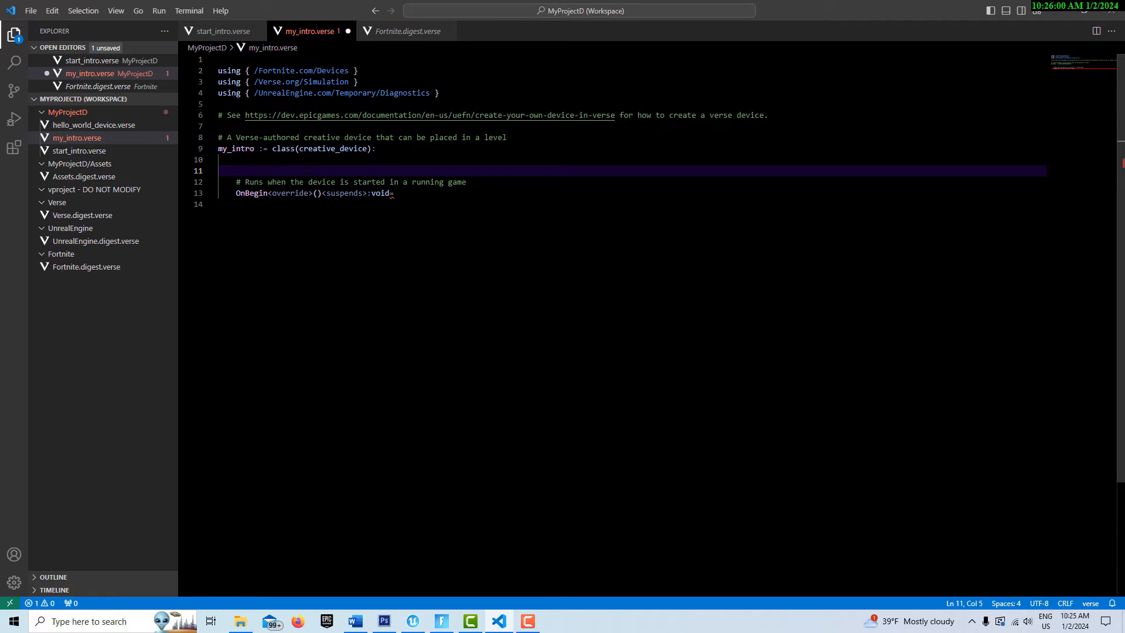
pyautogui.click(219, 170)
pyautogui.press('Tab')
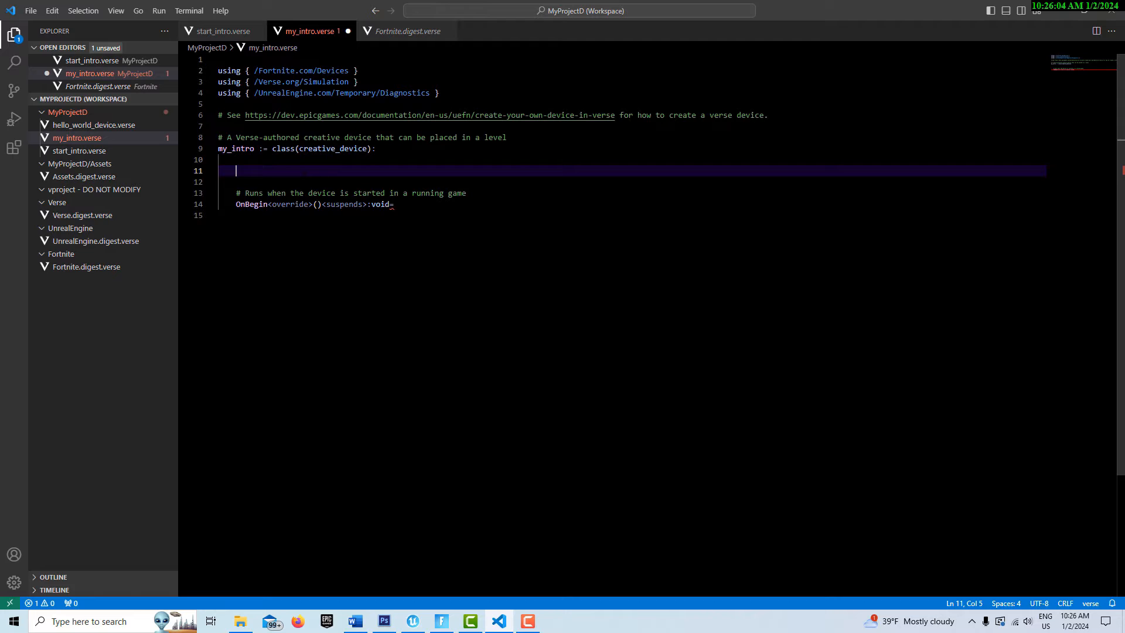
# - Declare the class field MyCineDevice : cinematic_sequence_device=cinematic{} on the blank line inside my_intro
pyautogui.write('MyCineDevice : cinem')
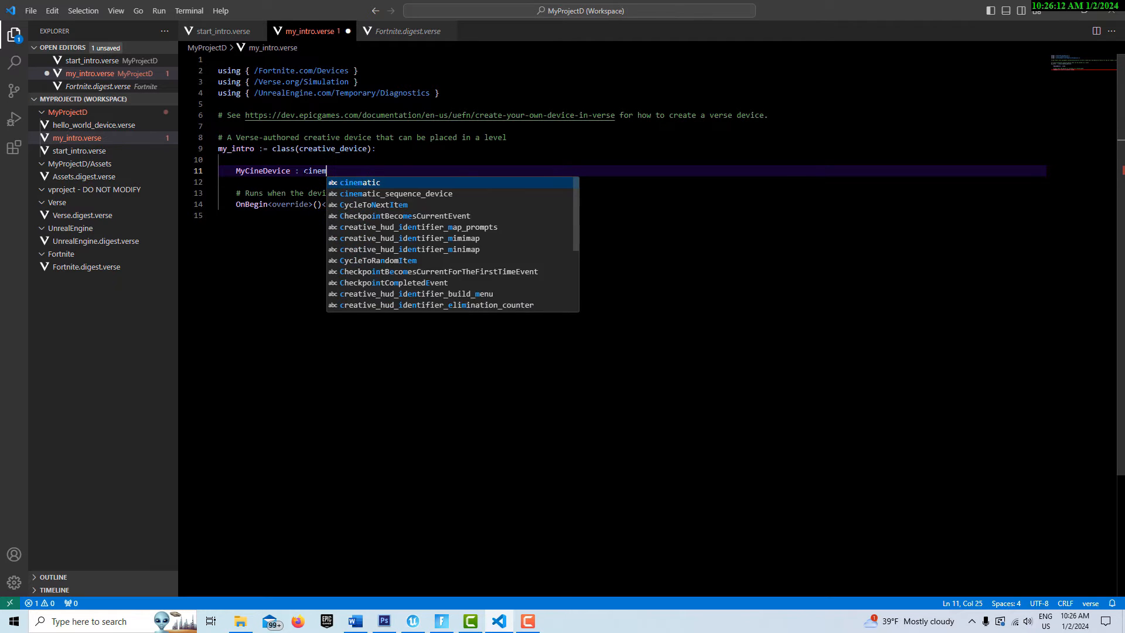
pyautogui.write('atic')
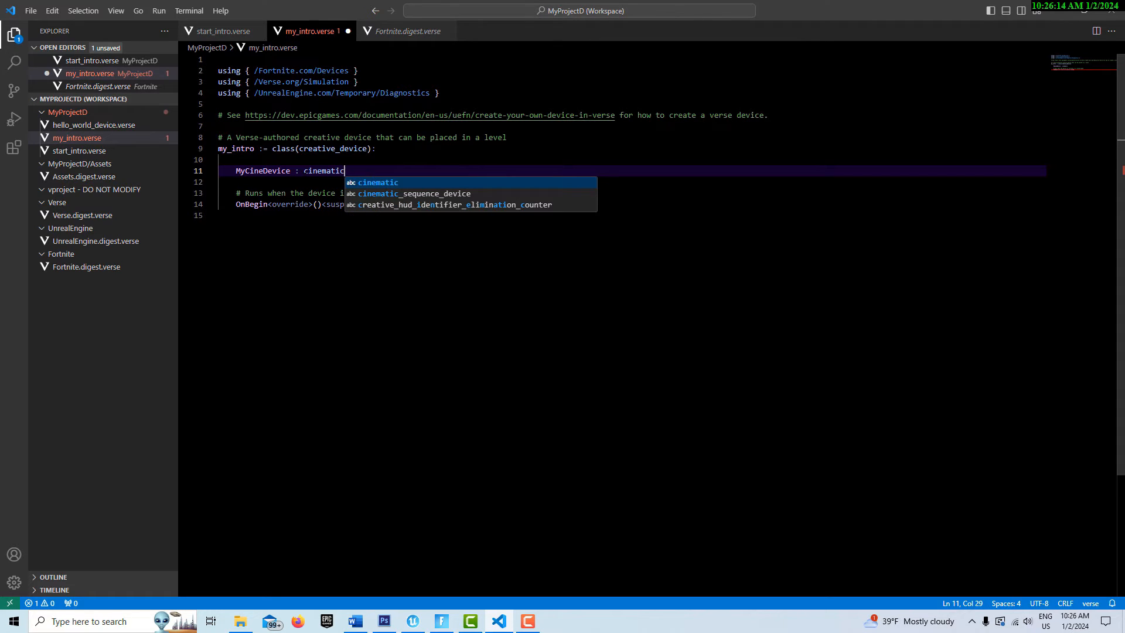
pyautogui.press('Down')
pyautogui.press('Return')
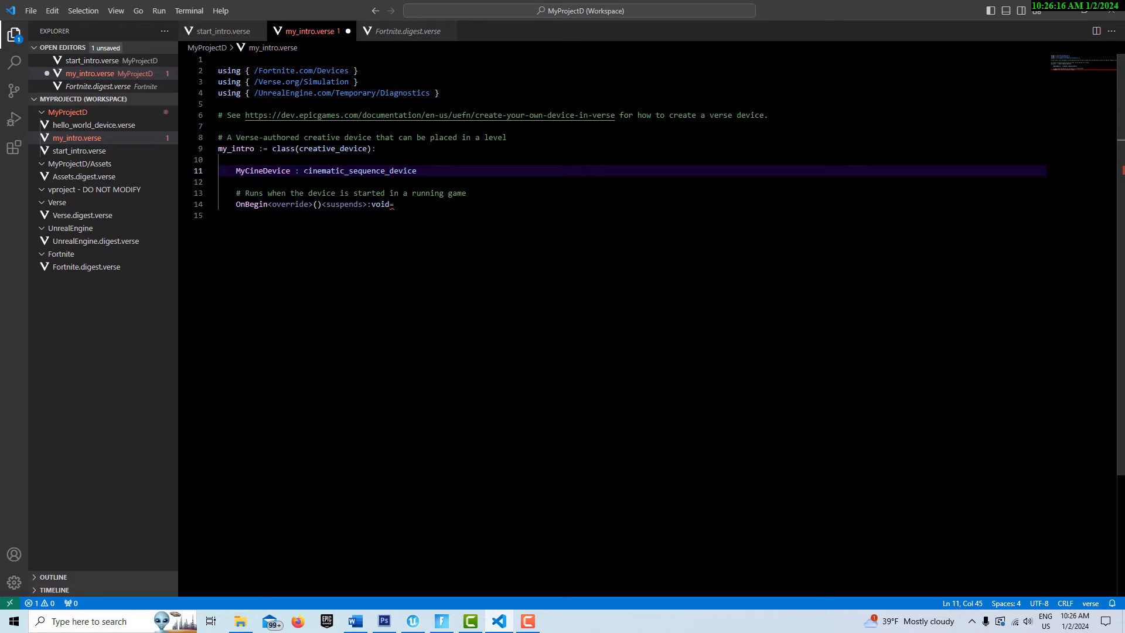
pyautogui.write('=com')
pyautogui.press('BackSpace')
pyautogui.press('BackSpace')
pyautogui.write('ine')
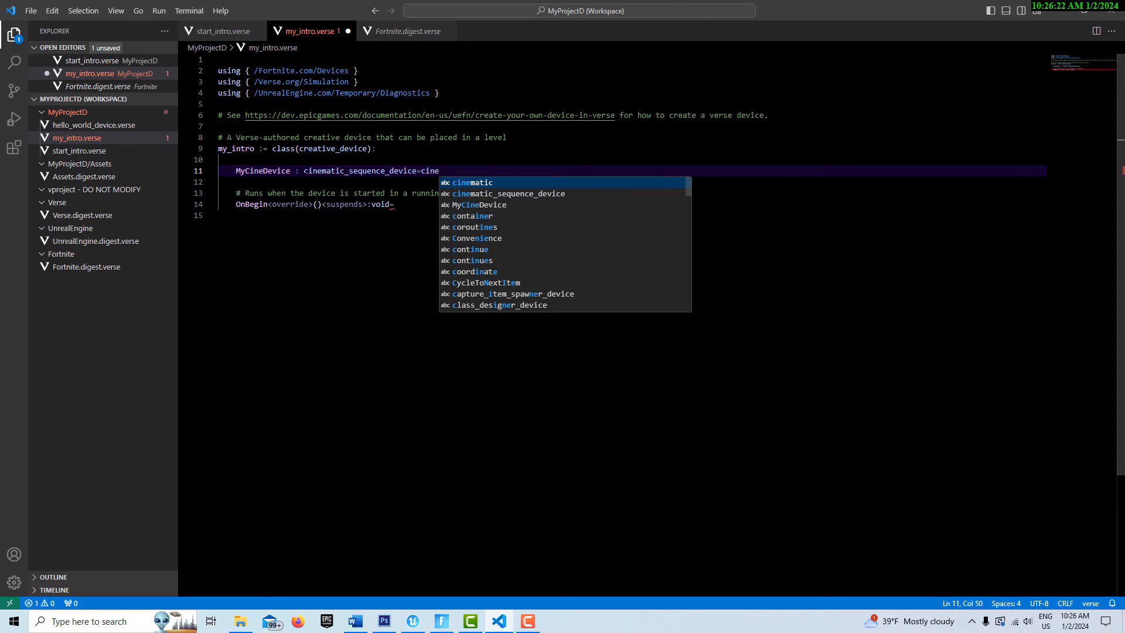
pyautogui.press('Tab')
pyautogui.write('{')
pyautogui.press('Up')
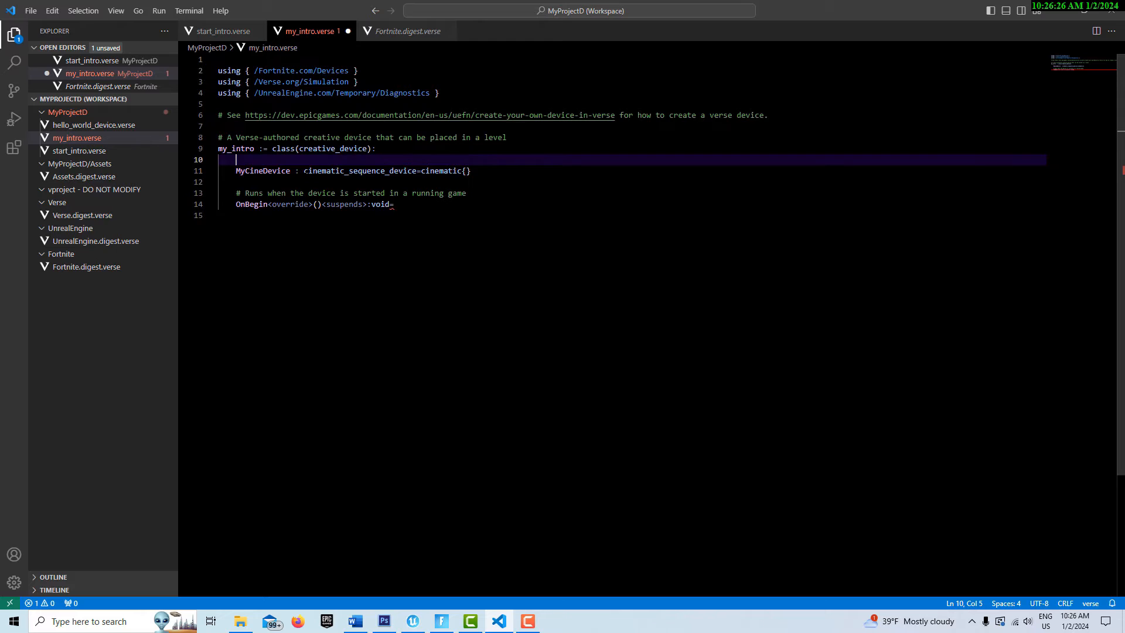
pyautogui.press('Return')
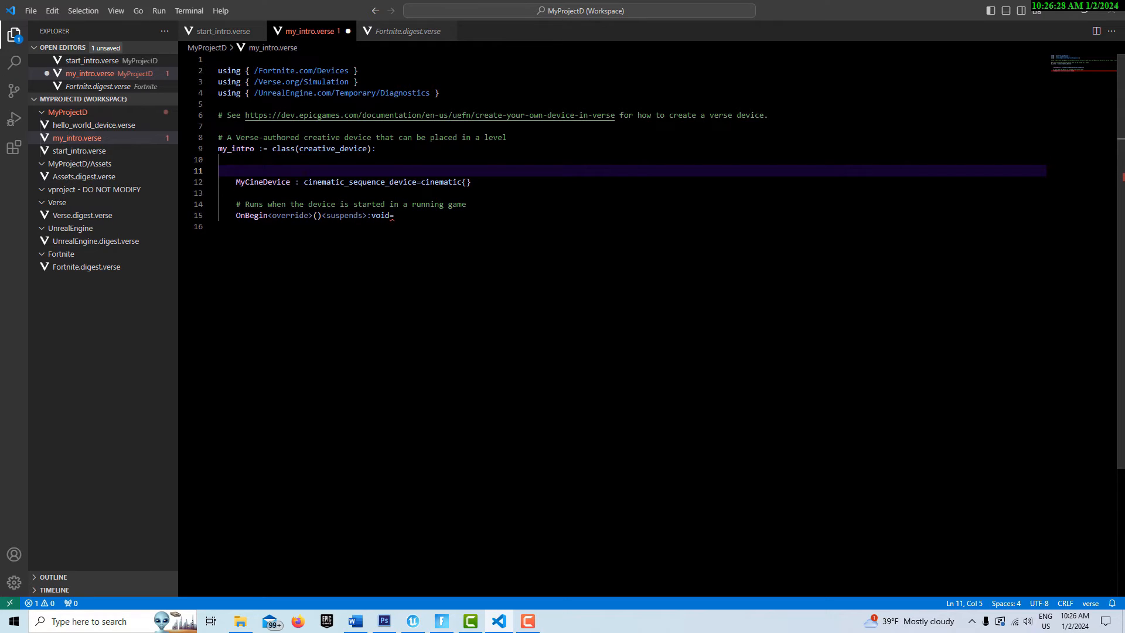
pyautogui.write('@ed')
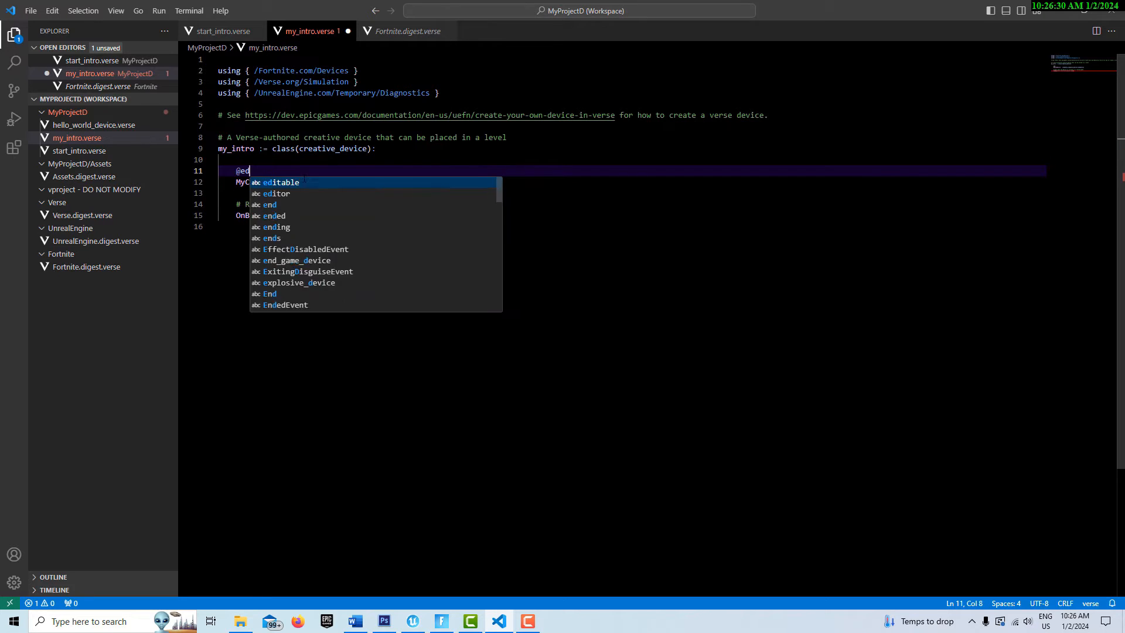
pyautogui.write('itable')
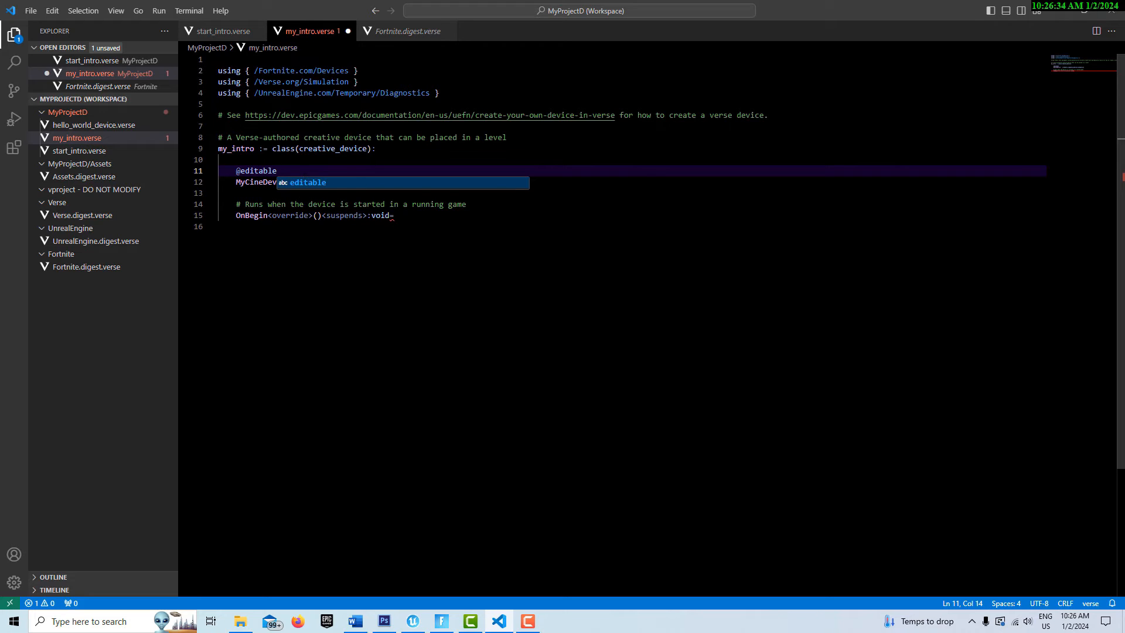
pyautogui.click(250, 226)
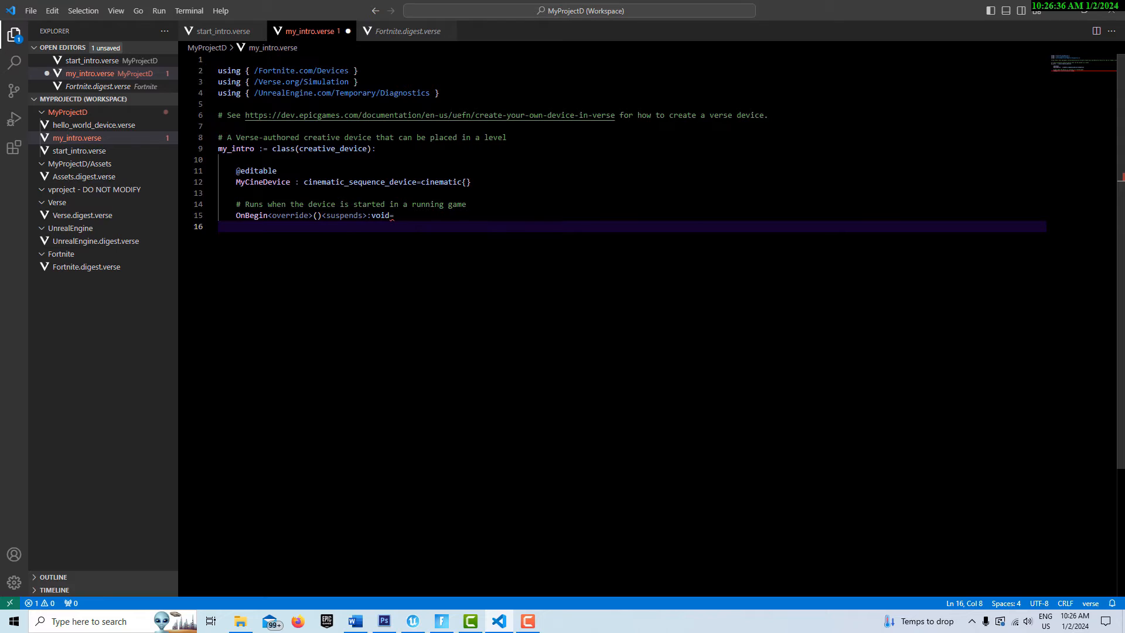
# - Begin the OnBegin body with an indented reference to MyCineDevice
pyautogui.click(394, 215)
pyautogui.press('Return')
pyautogui.write('MyCi')
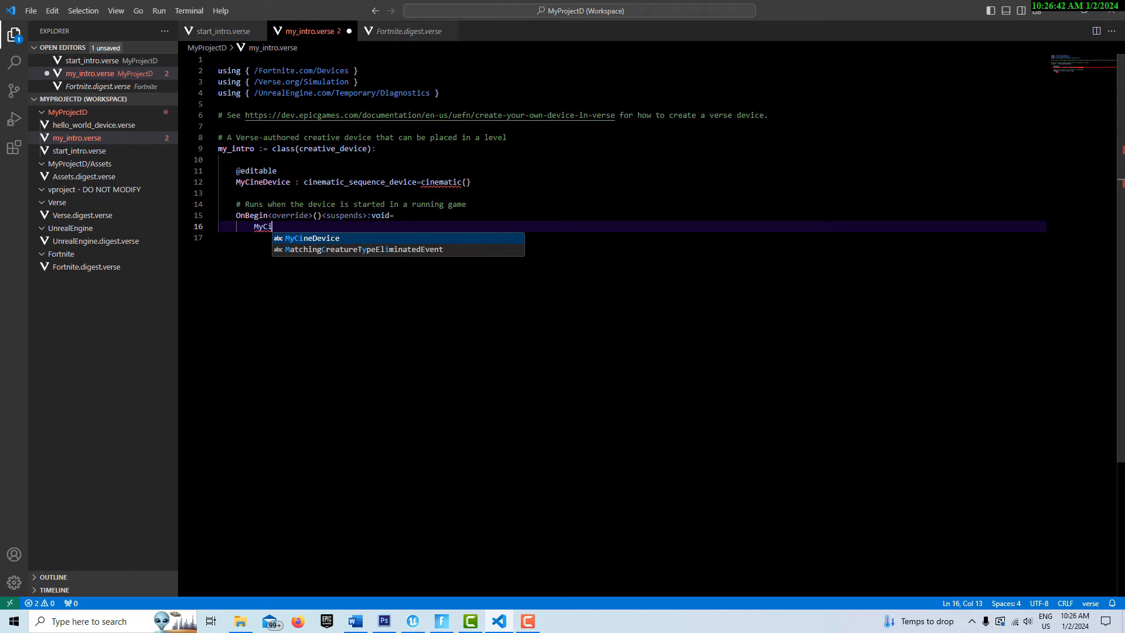
pyautogui.press('Tab')
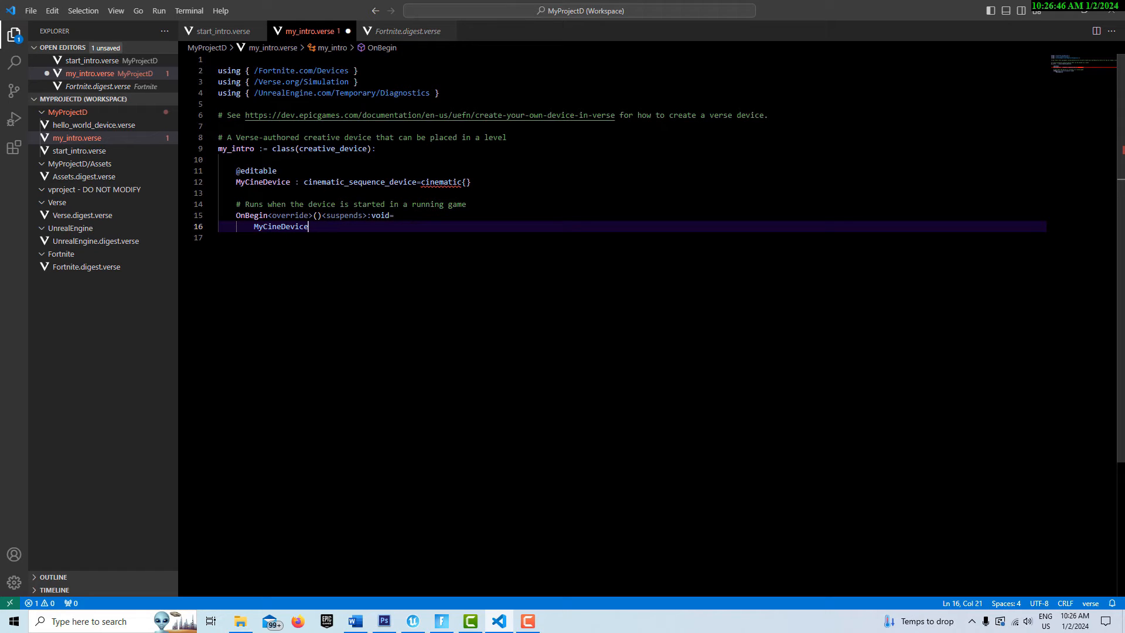
# - Correct the MyCineDevice default value to cinematic_sequence_device{}
pyautogui.press('Up')
pyautogui.press('Up')
pyautogui.press('Up')
pyautogui.press('Up')
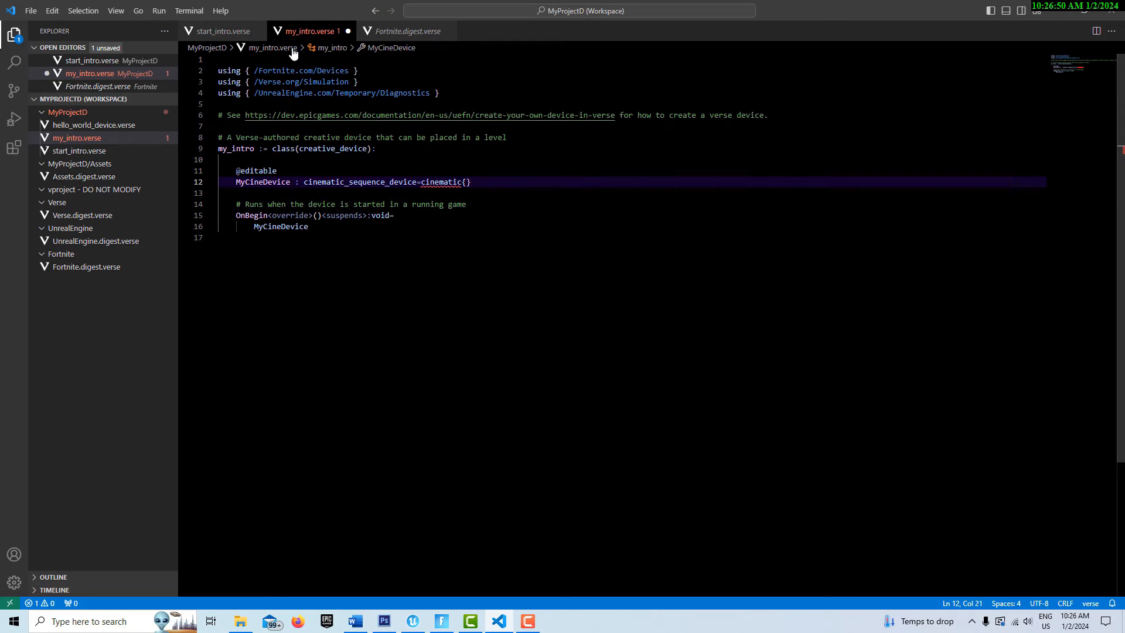
pyautogui.click(461, 182)
pyautogui.write('_s')
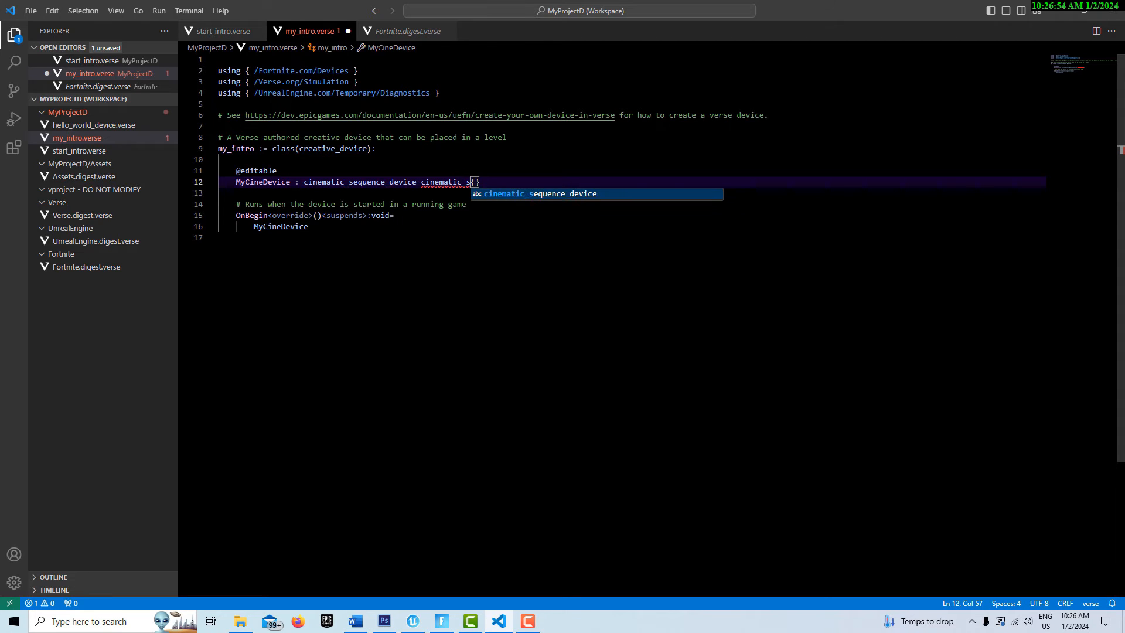
pyautogui.press('Tab')
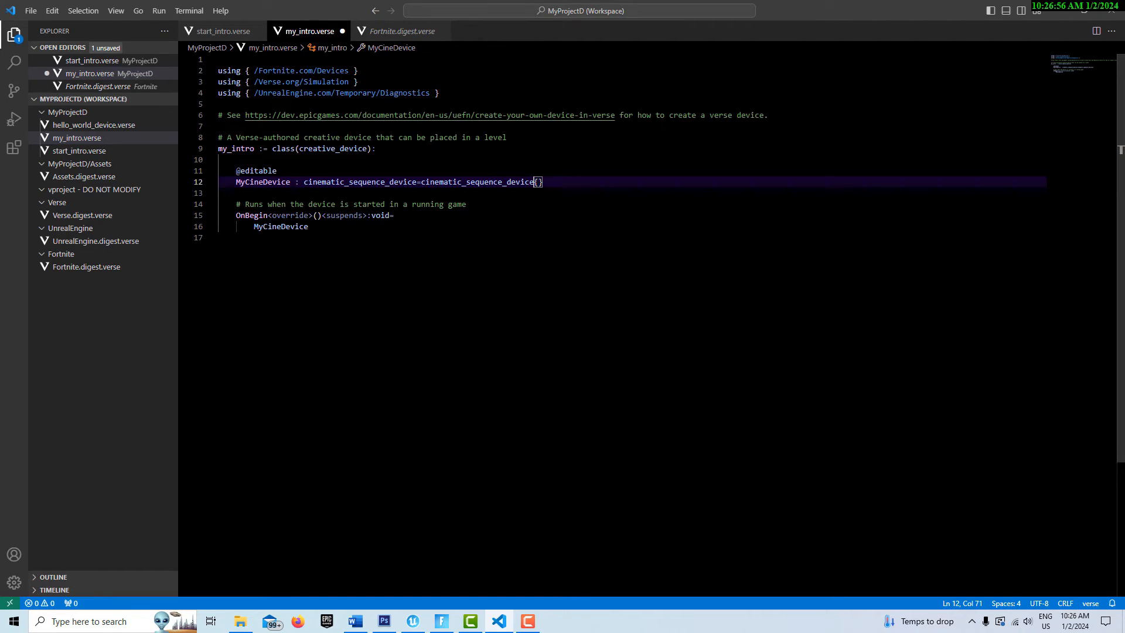
# - Complete the OnBegin line as the call MyCineDevice.Play()
pyautogui.click(309, 227)
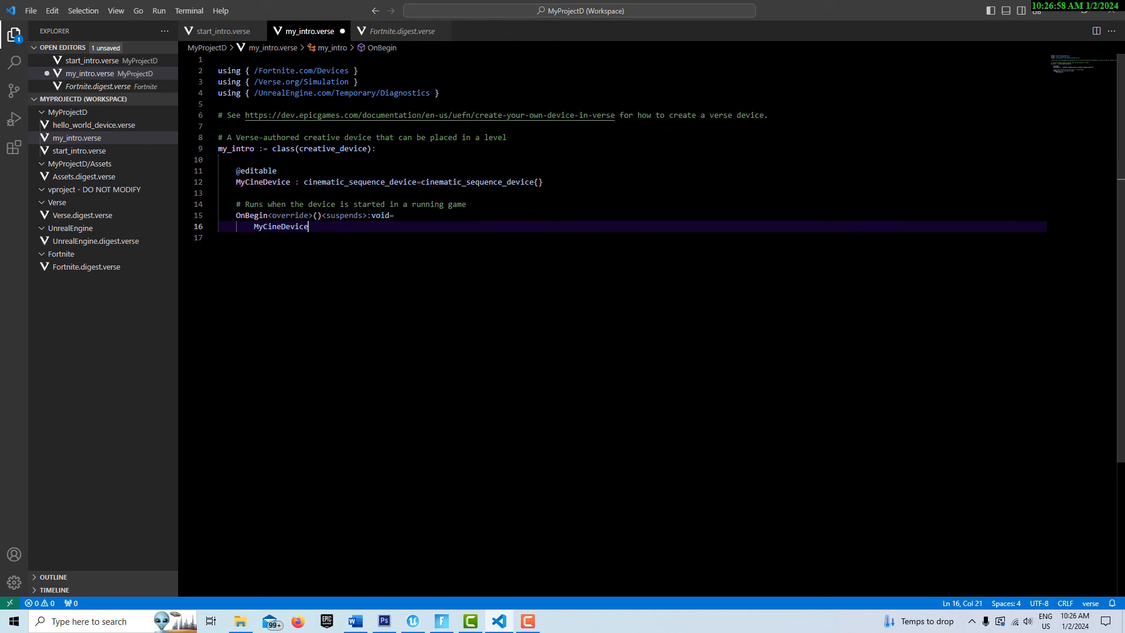
pyautogui.write('.Play()')
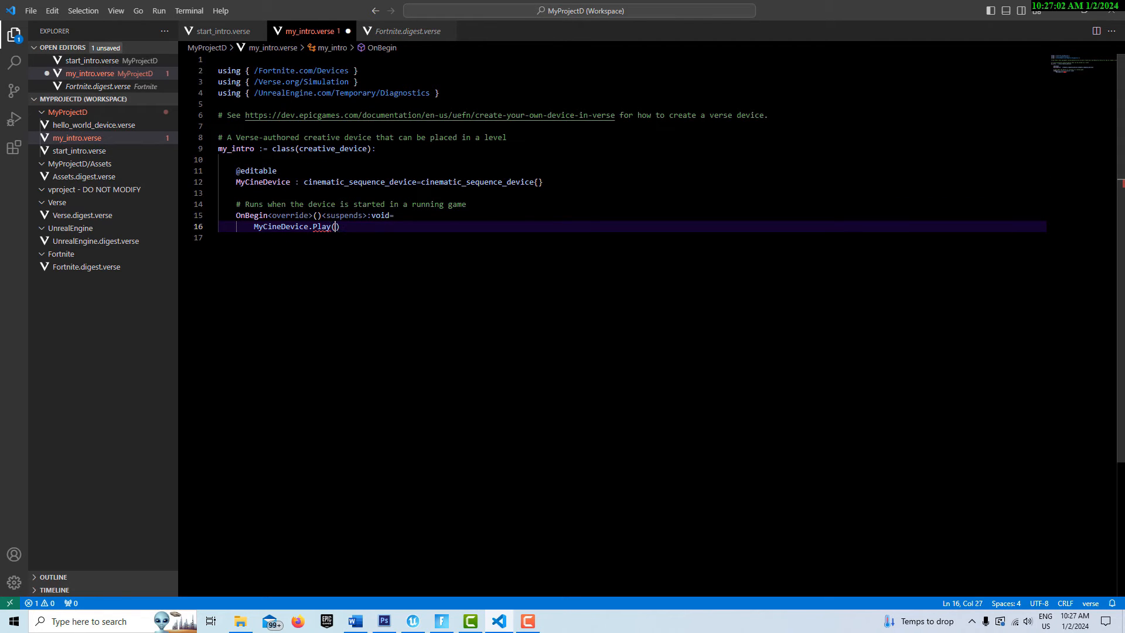
pyautogui.click(328, 234)
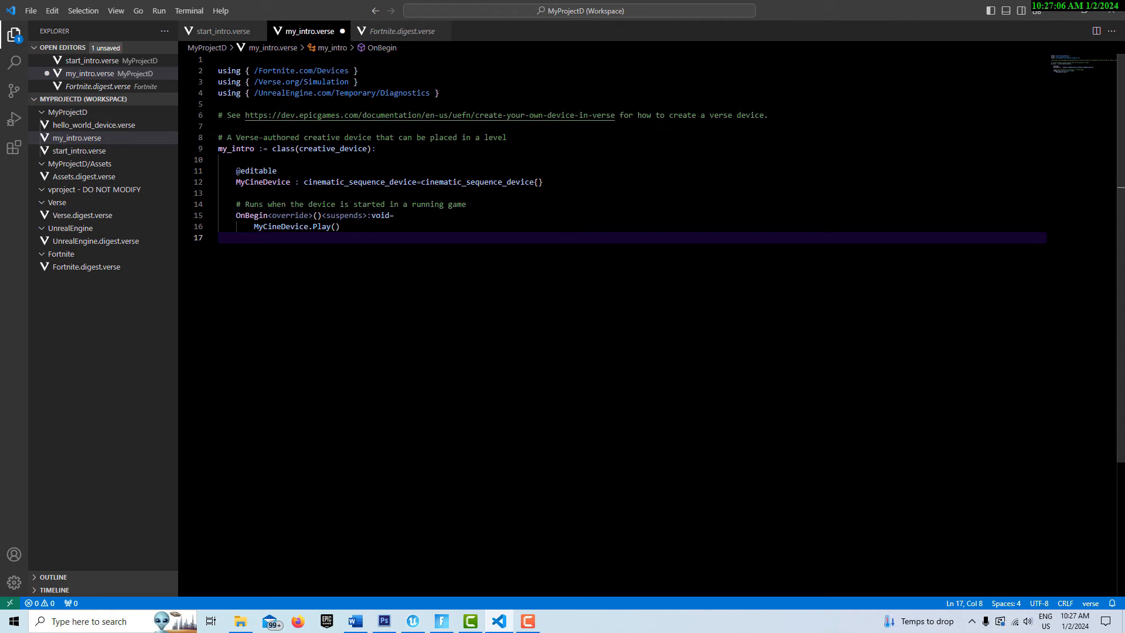
# - Examine the functions in the cinematic_sequence_device definition in Fortnite.digest.verse and return to the my_intro script
pyautogui.moveTo(477, 182)
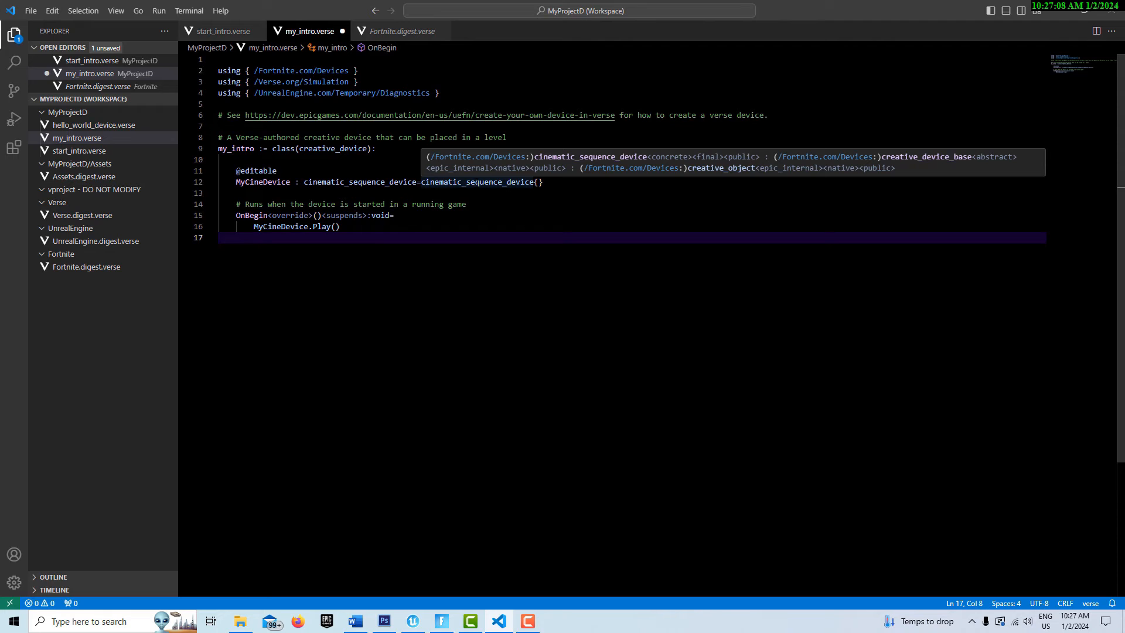
pyautogui.keyDown('ctrl'); pyautogui.click(476, 181); pyautogui.keyUp('ctrl')
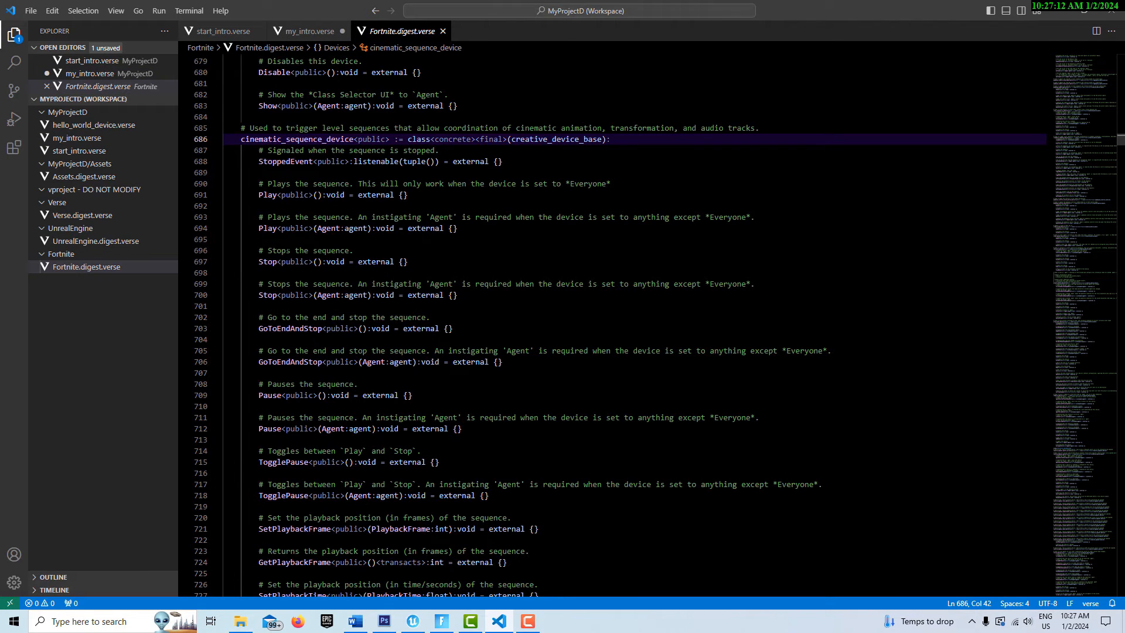
pyautogui.scroll(-1, 586, 230)
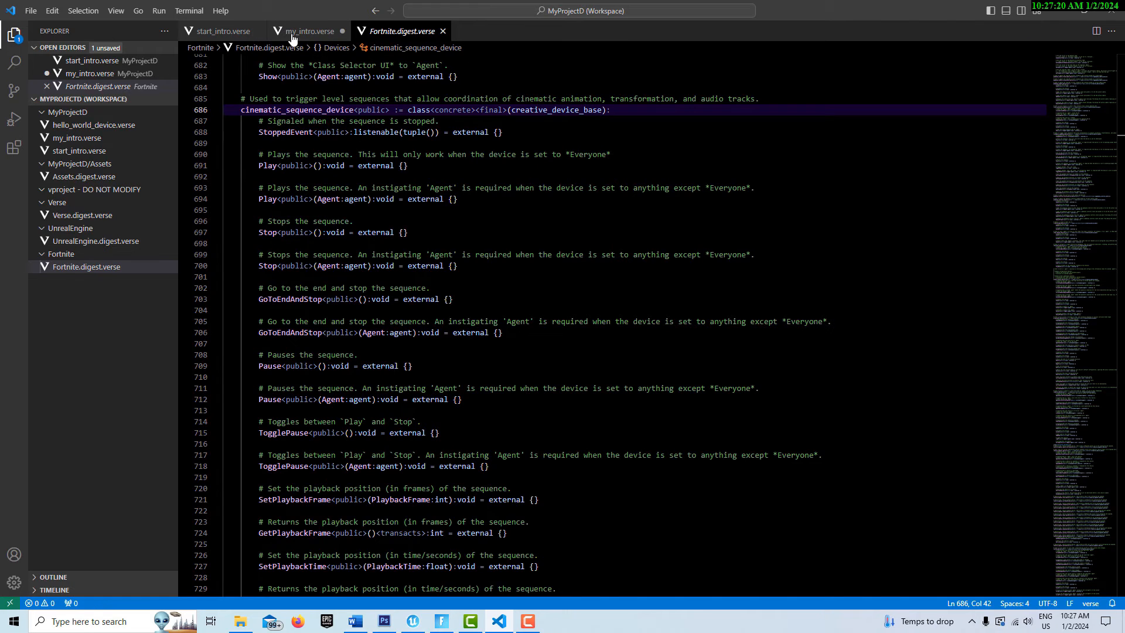
pyautogui.click(320, 32)
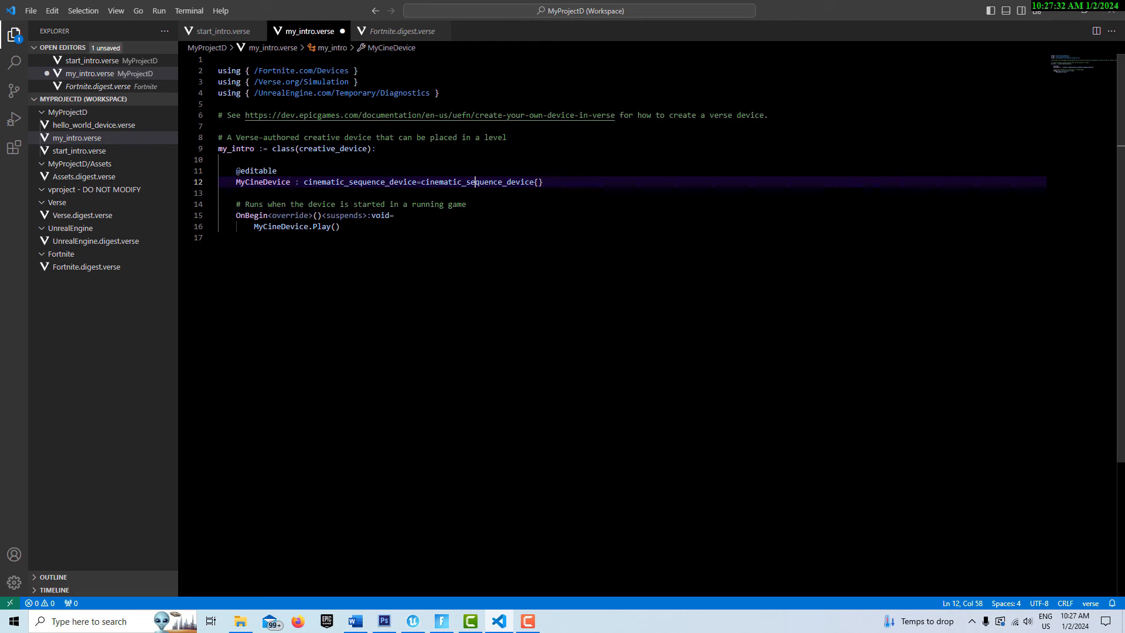
# - Switch to Unreal Editor and build the project's Verse code
pyautogui.click(1058, 12)
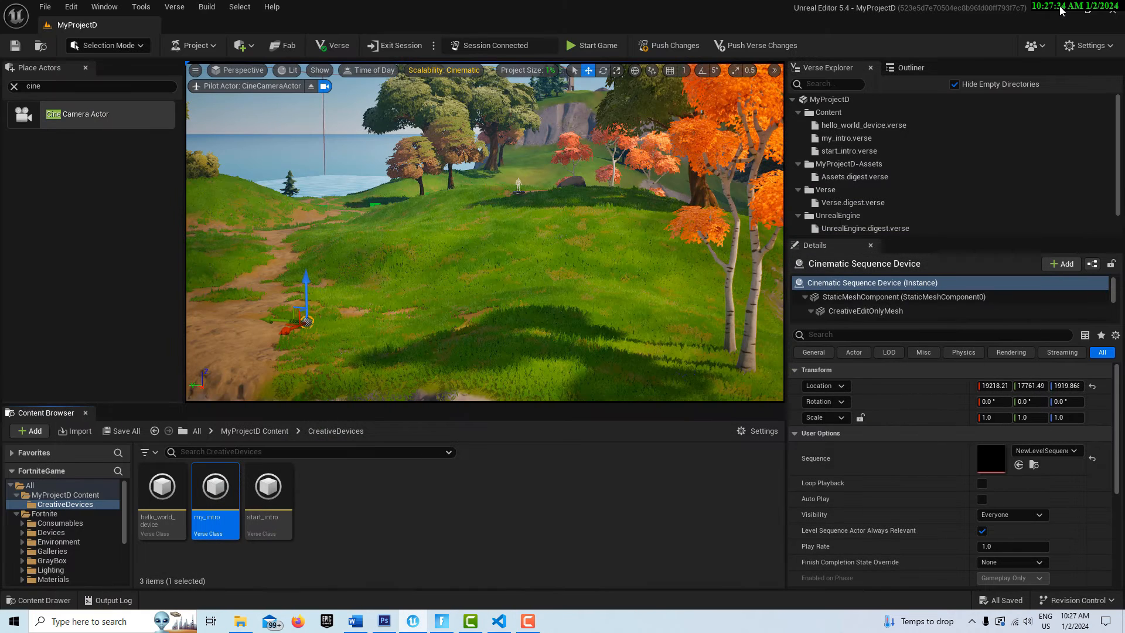
pyautogui.click(181, 10)
pyautogui.click(203, 37)
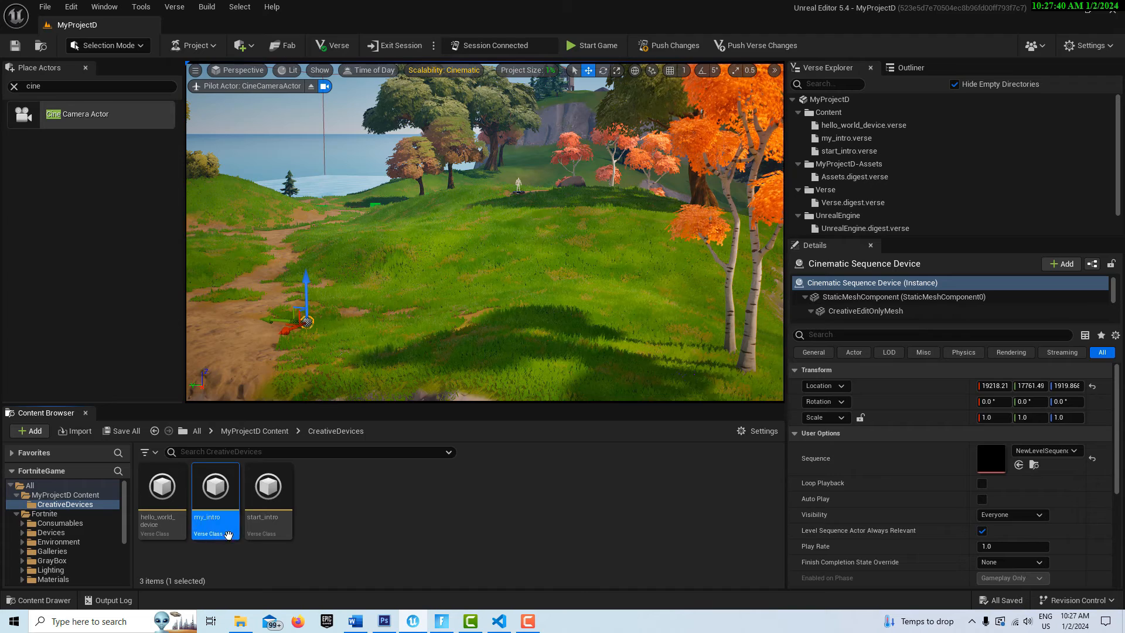
# - Place the my_intro device on the grass near the Cinematic Sequence device and assign that device to its MyCineDevice property
pyautogui.moveTo(255, 376); pyautogui.dragTo(375, 316)
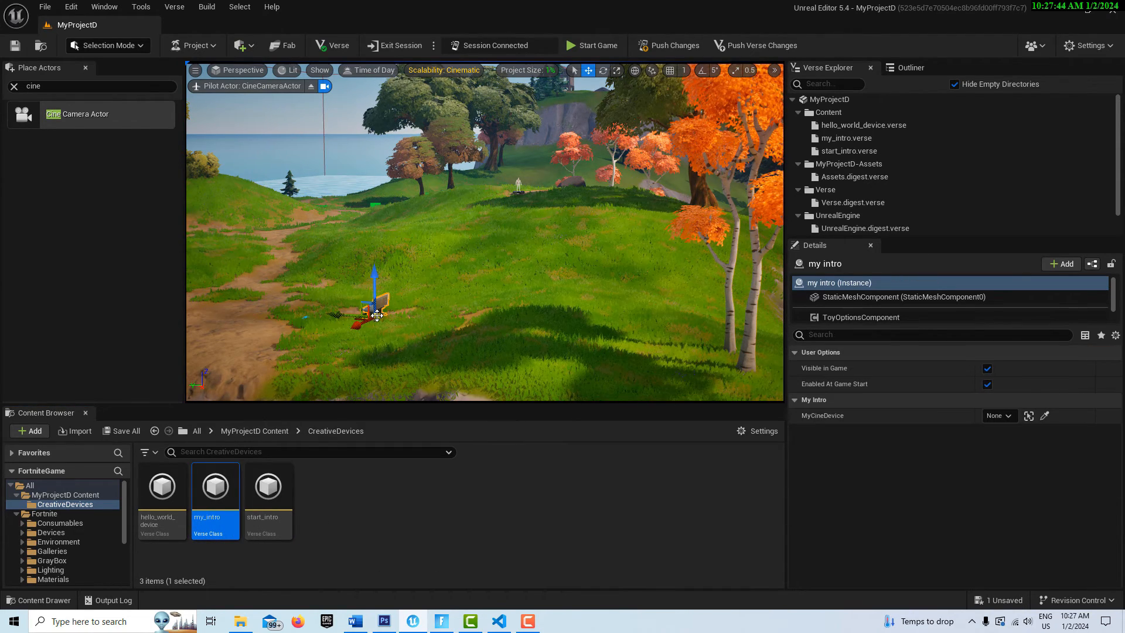
pyautogui.click(1010, 415)
pyautogui.click(979, 279)
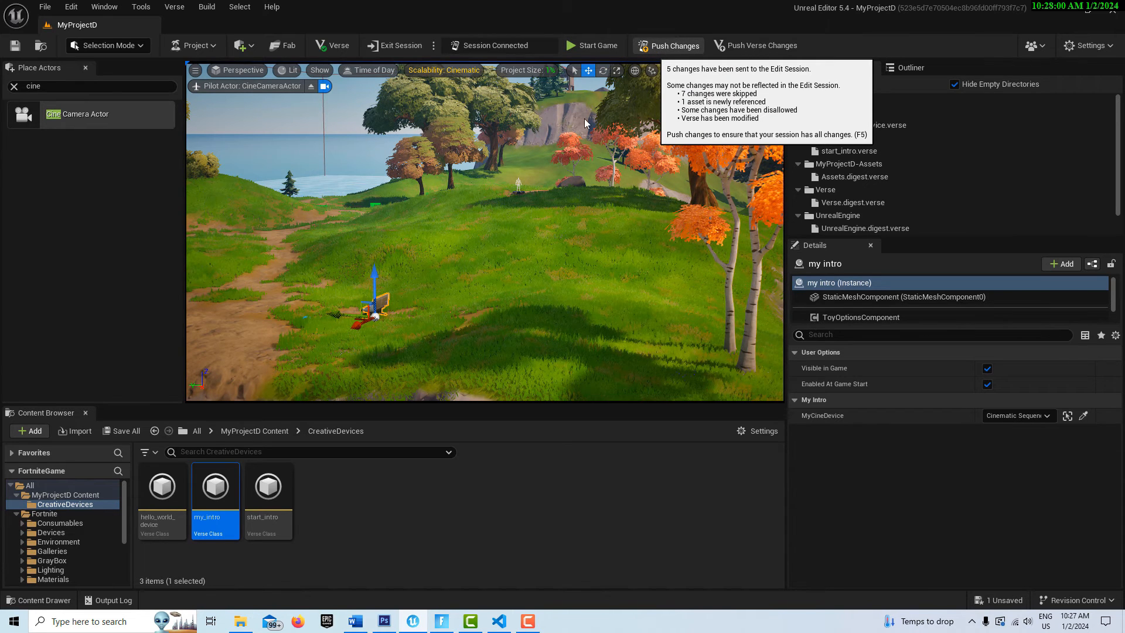
# - Push the changes to the edit session and start the game in the Fortnite client
pyautogui.click(668, 45)
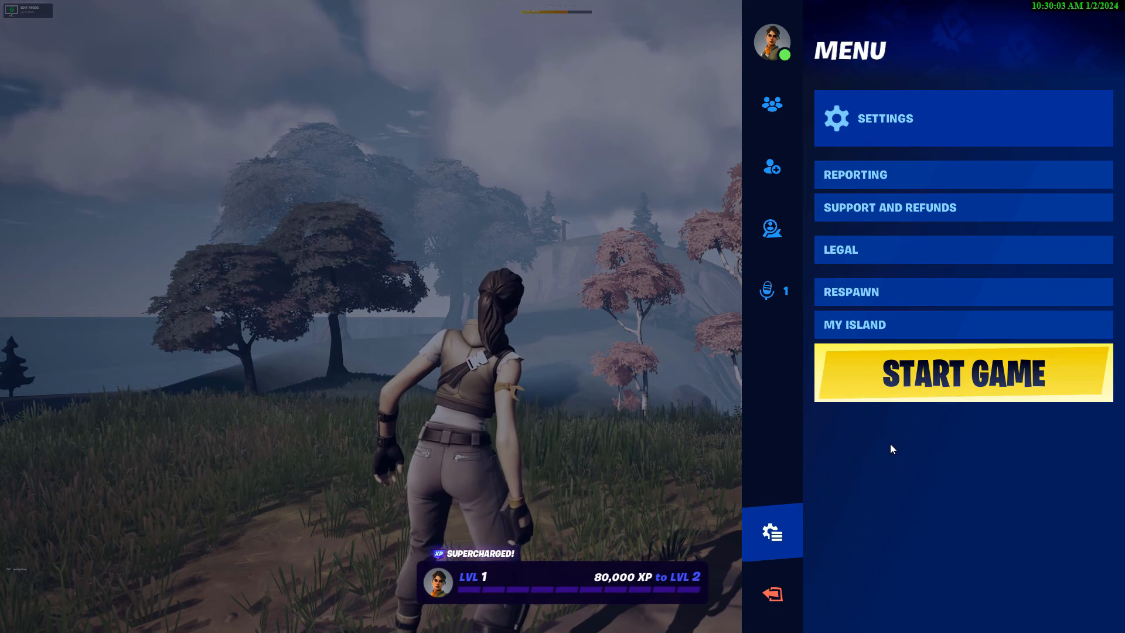
pyautogui.click(932, 373)
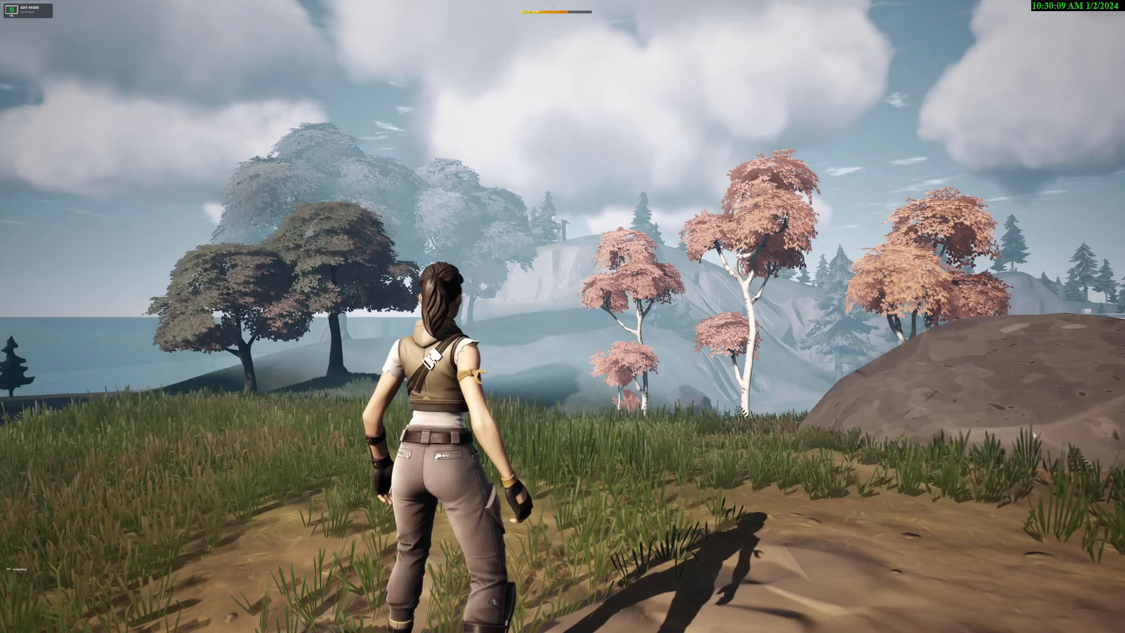
pyautogui.press('Escape')
pyautogui.click(1006, 404)
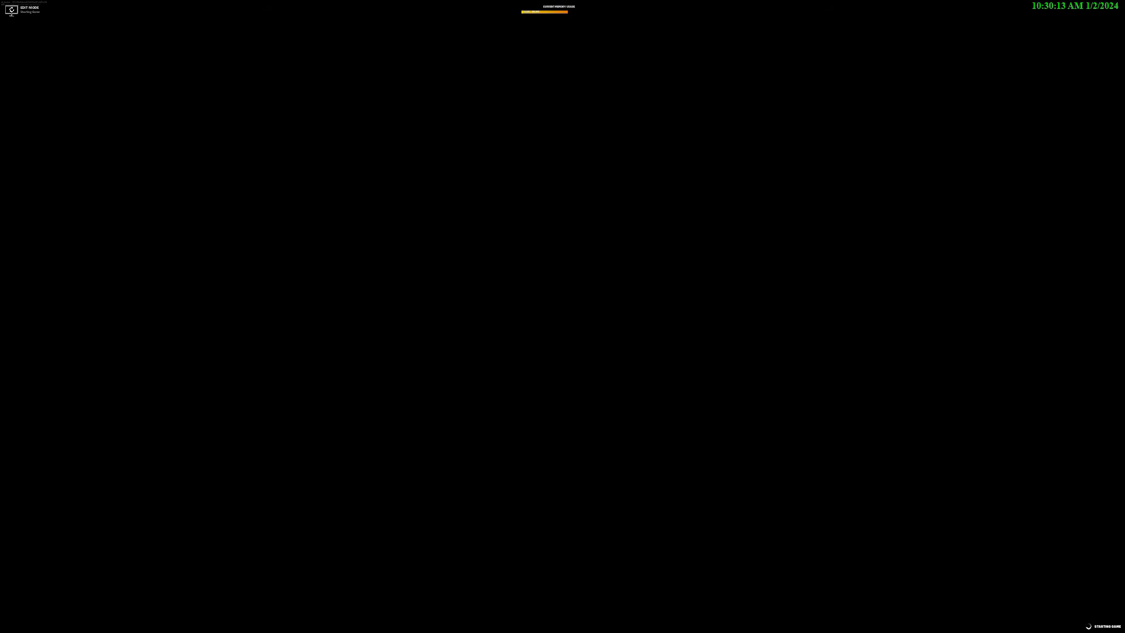